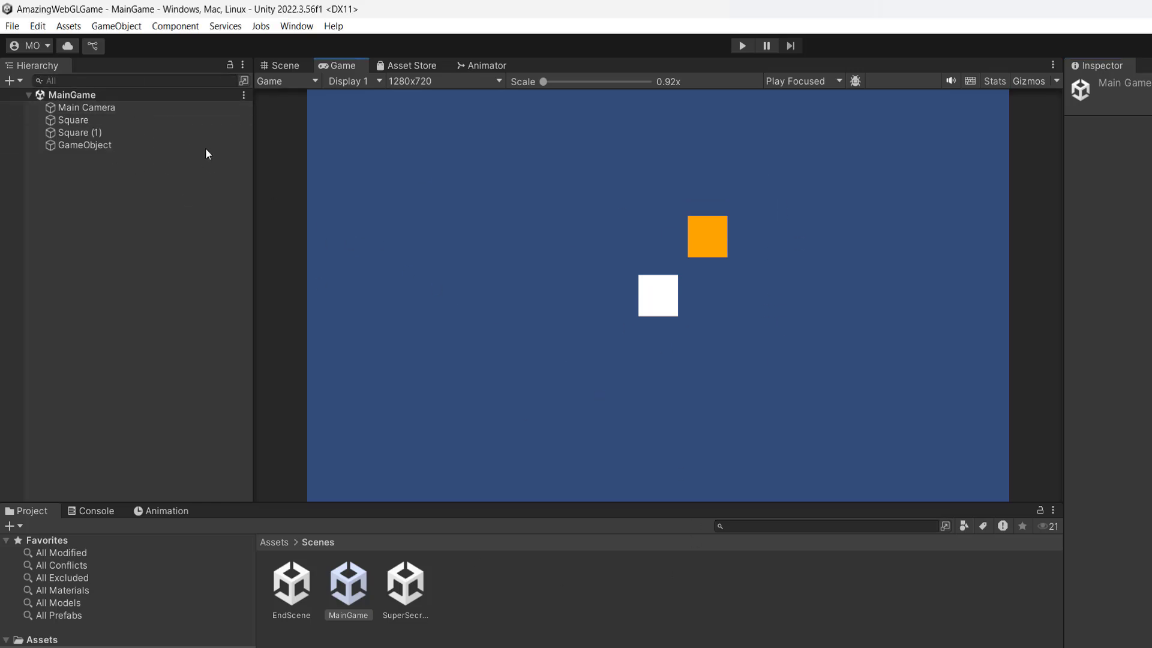
Open the Build Settings and add the SuperSecretLevel and EndScene scenes to the build after MainGame
left_click(12, 26)
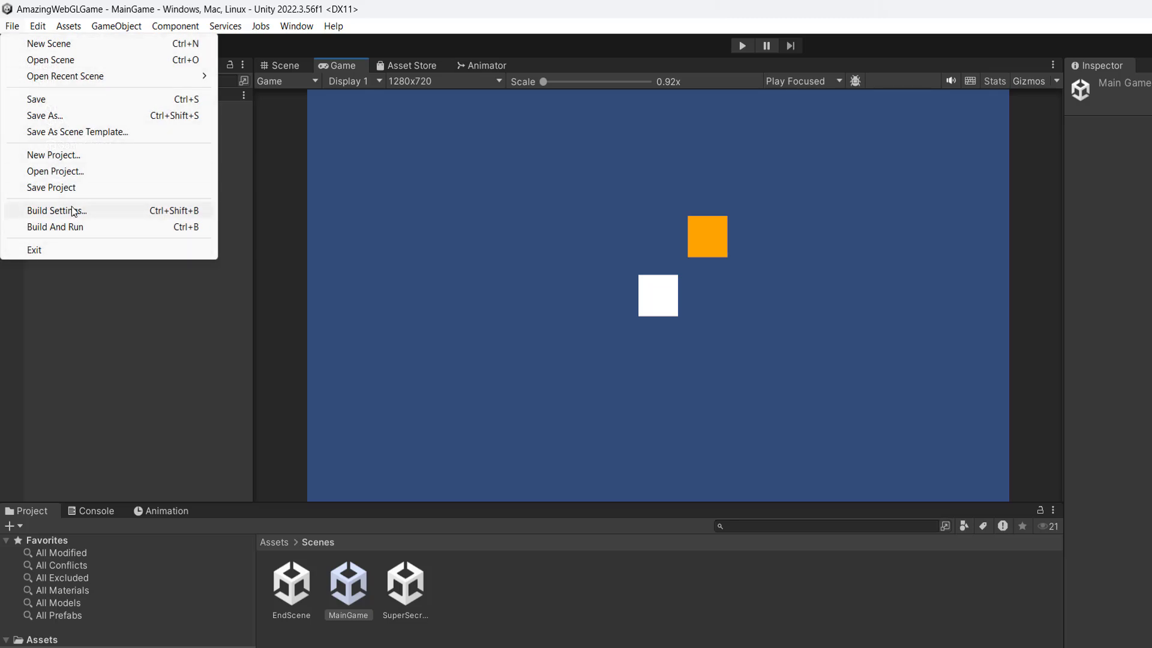
left_click(90, 211)
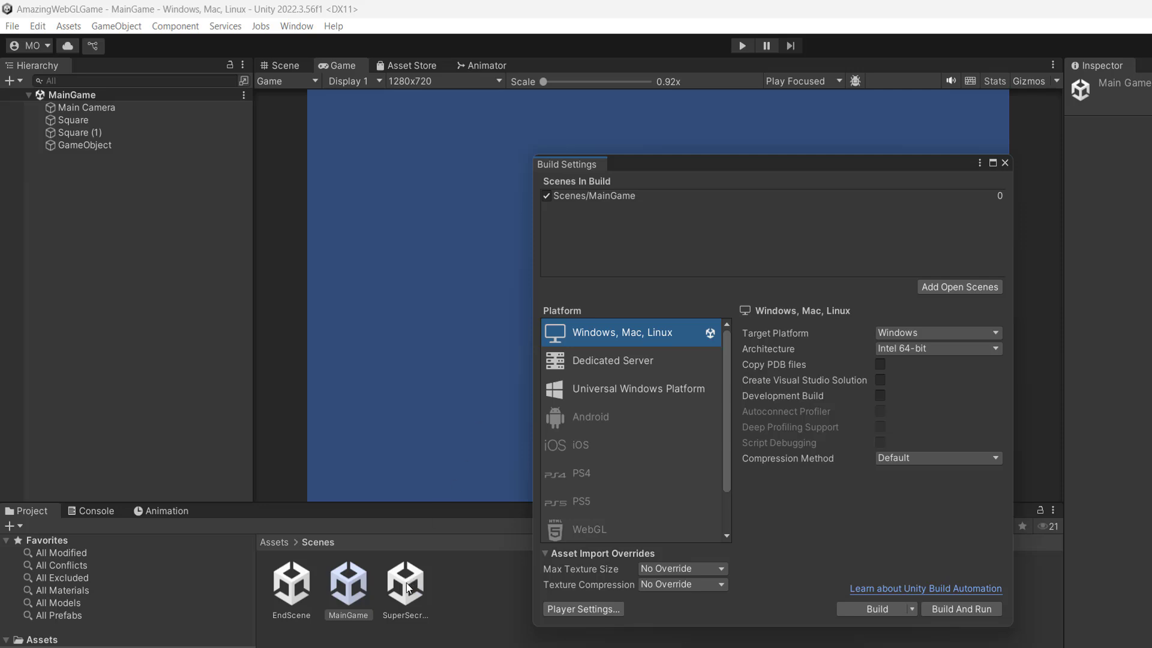
left_click_drag(405, 585, 599, 215)
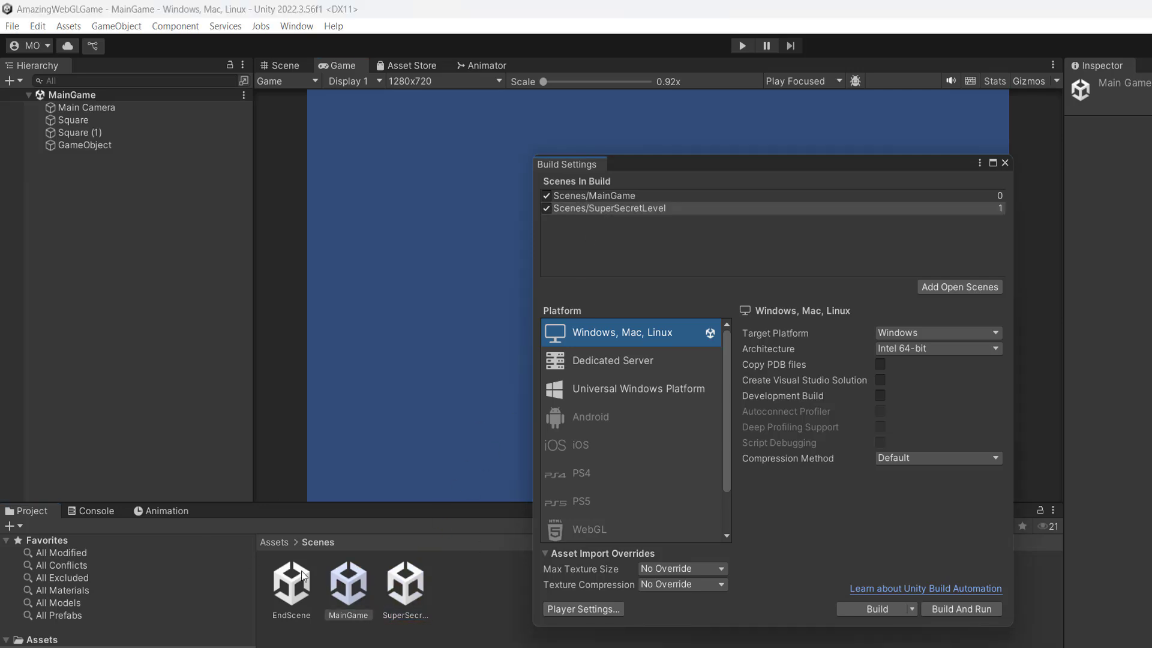
left_click_drag(292, 584, 603, 249)
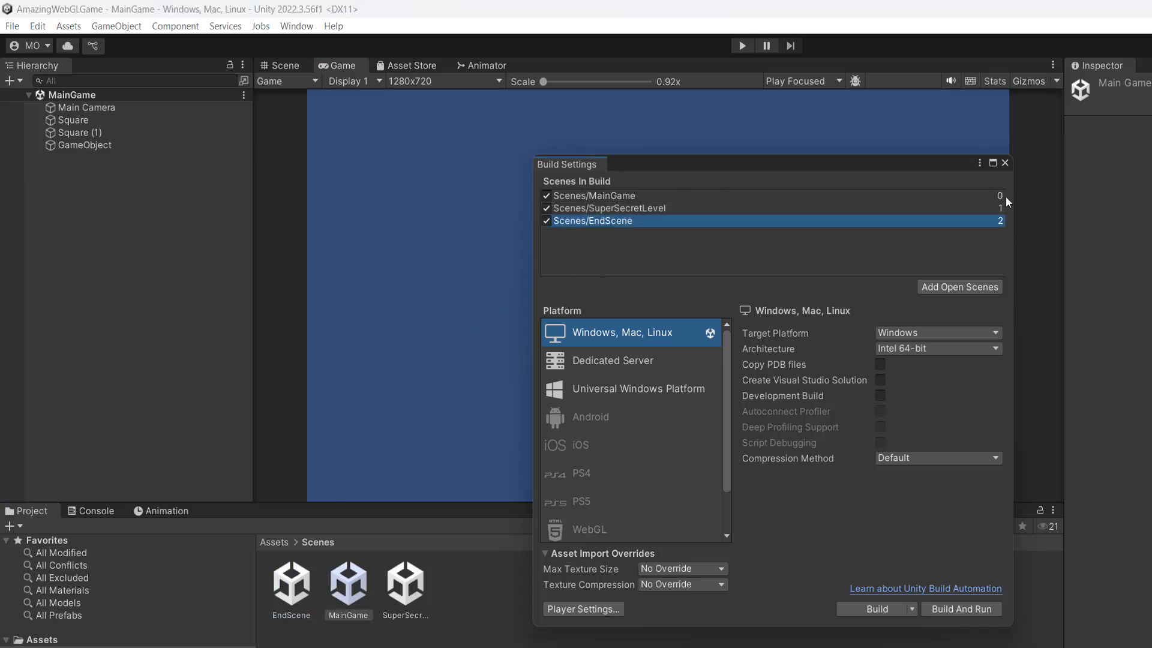
left_click(731, 196)
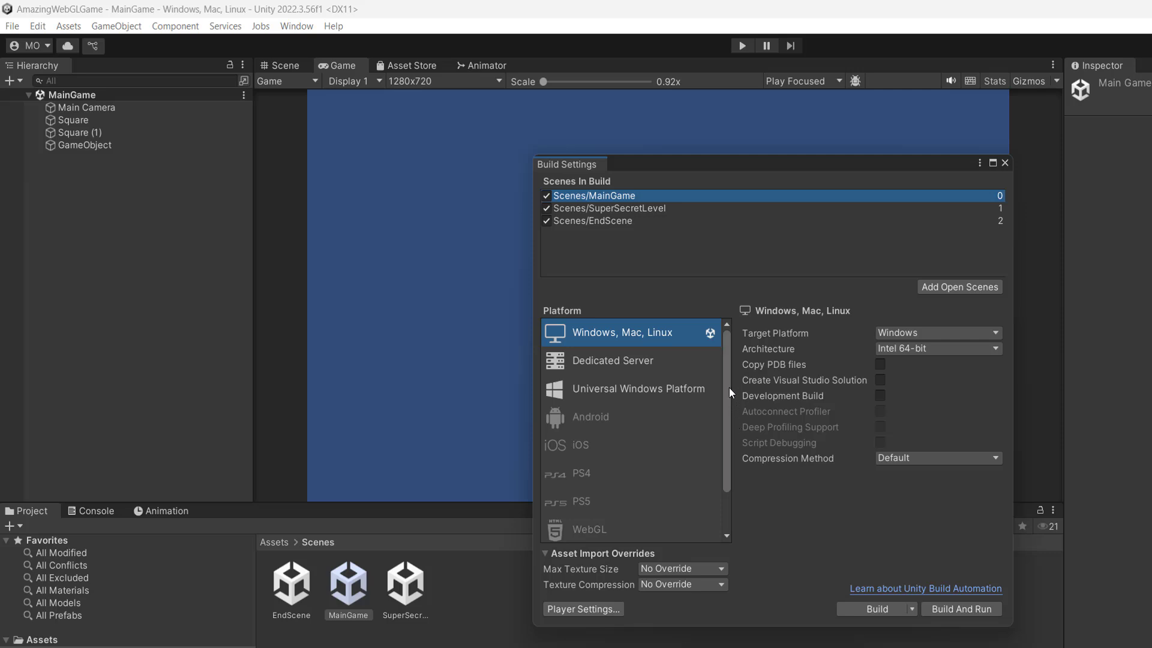
Select the WebGL platform and open its module installation in Unity Hub, closing the module list without installing
left_click_drag(729, 388, 729, 440)
left_click(581, 471)
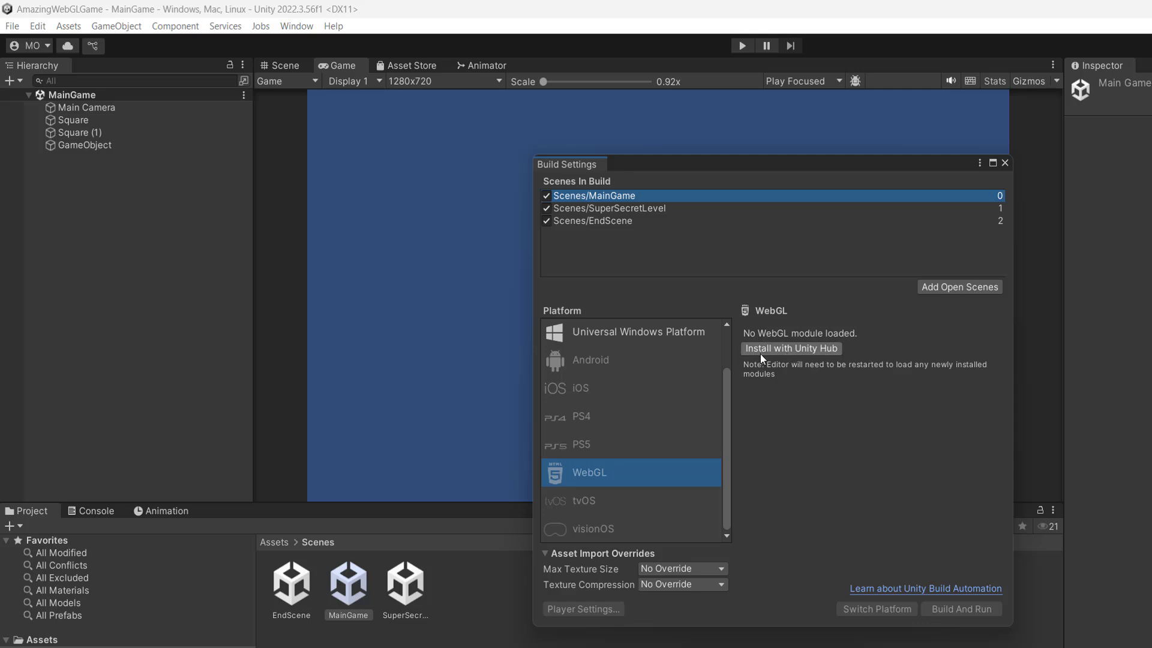
left_click(817, 352)
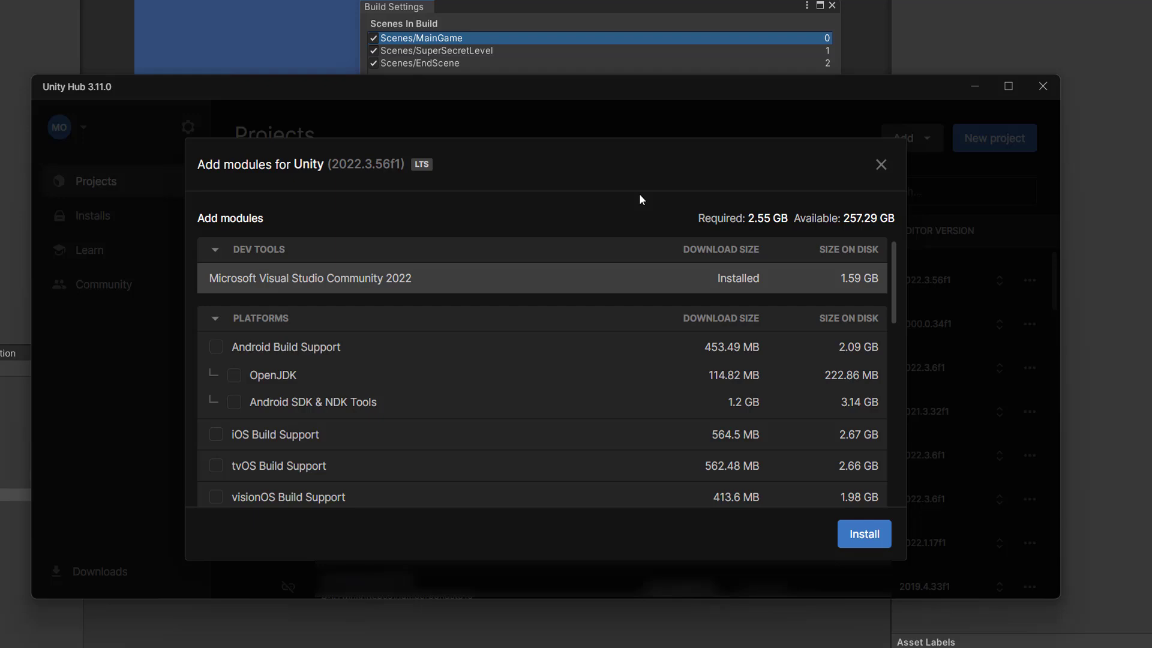
scroll(660, 390, "down", 5)
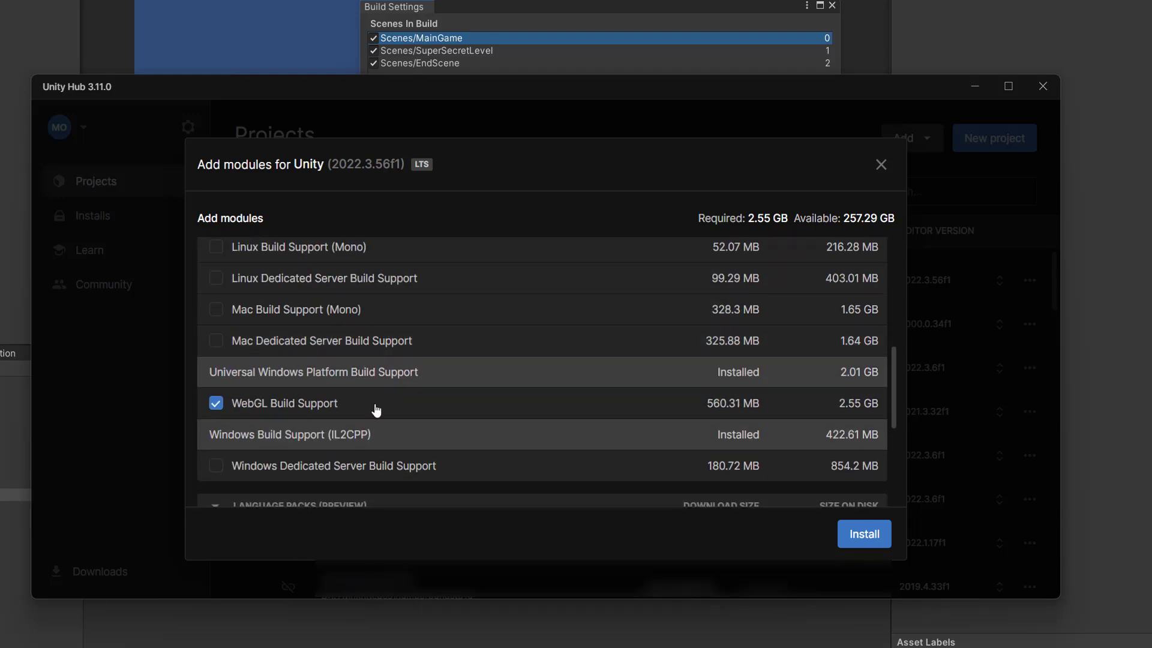
left_click(881, 165)
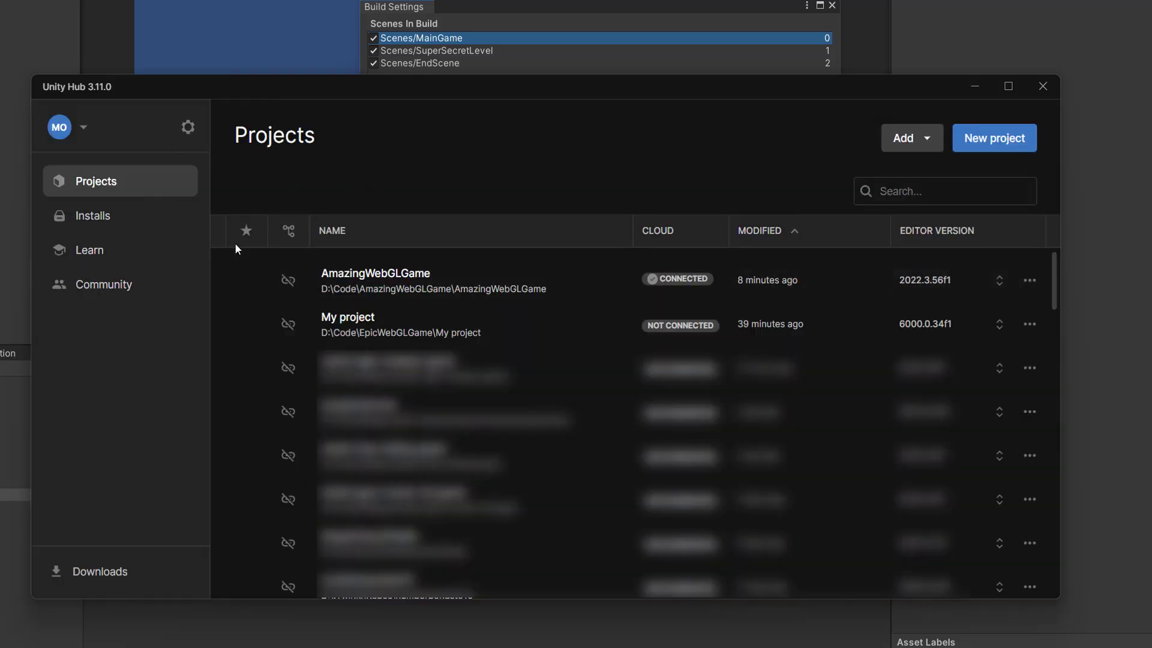
Install the WebGL Build Support module for the Unity 2022.3.56f1 editor from Unity Hub's installed versions
left_click(107, 216)
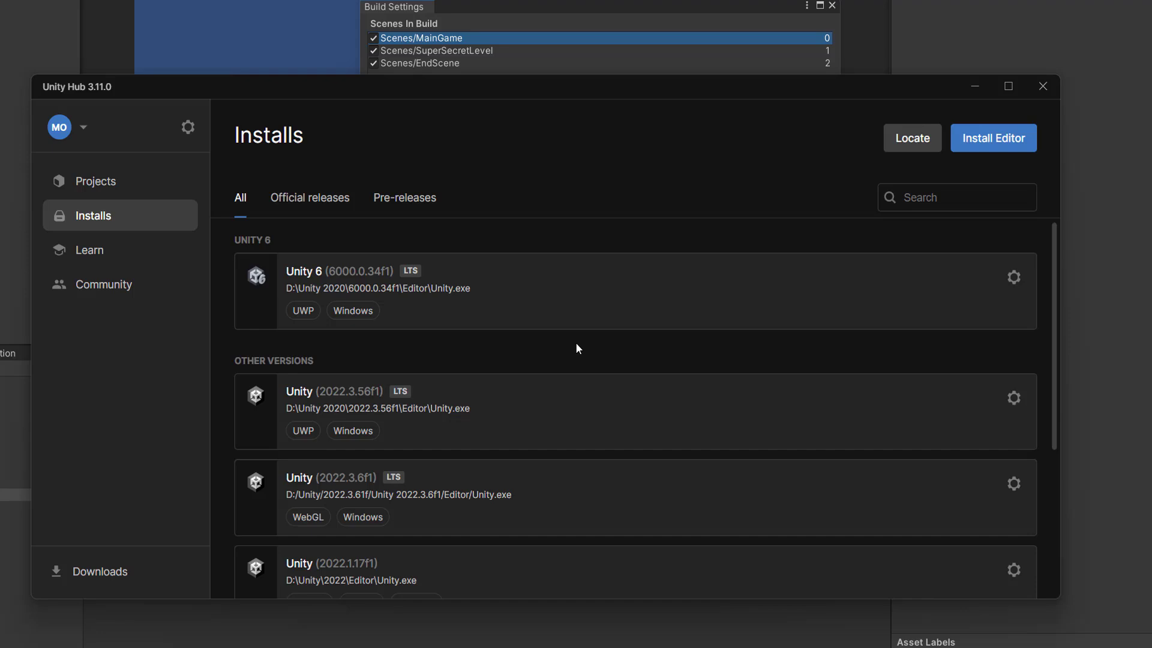
scroll(414, 331, "down", 1)
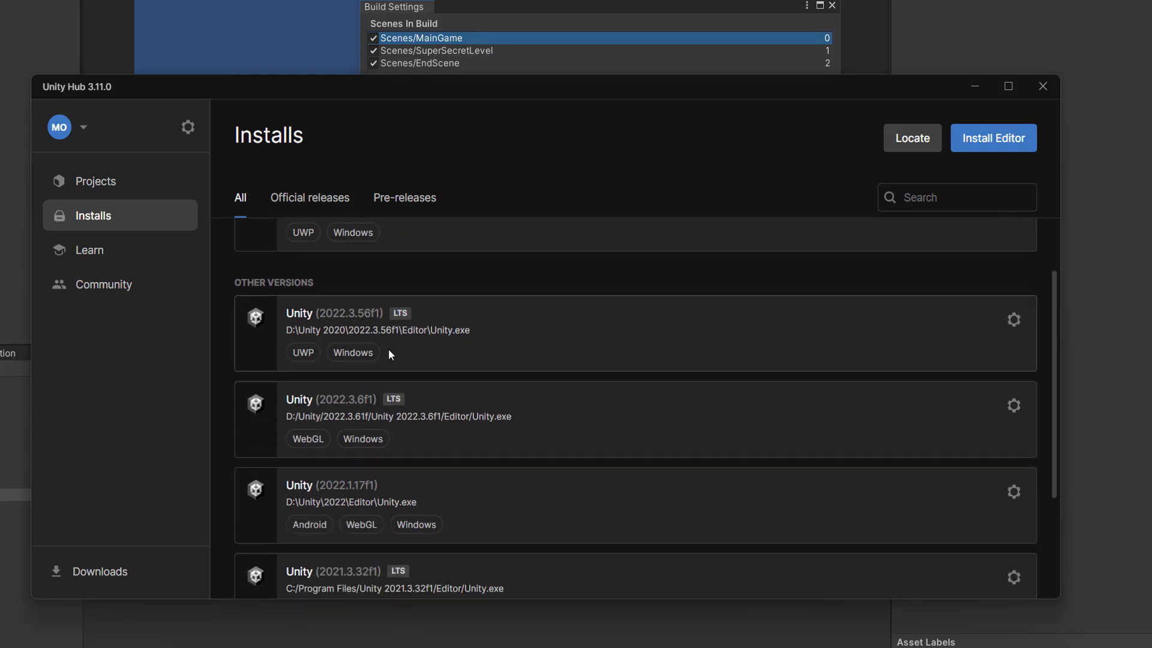
left_click(1014, 321)
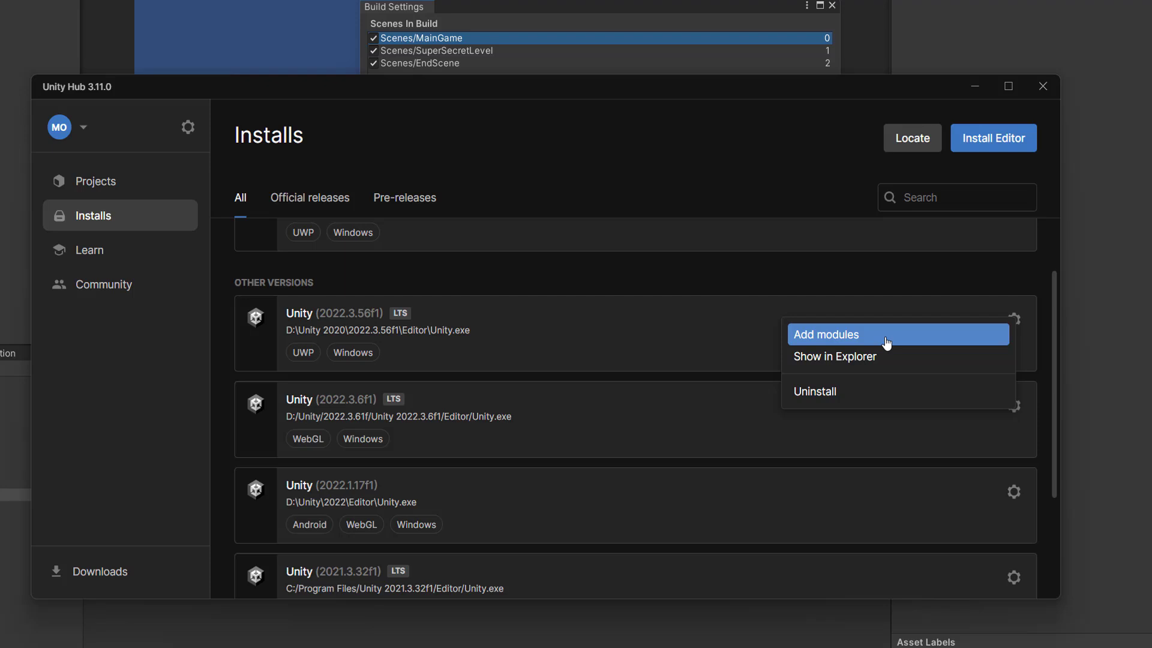
left_click(887, 336)
scroll(453, 347, "down", 6)
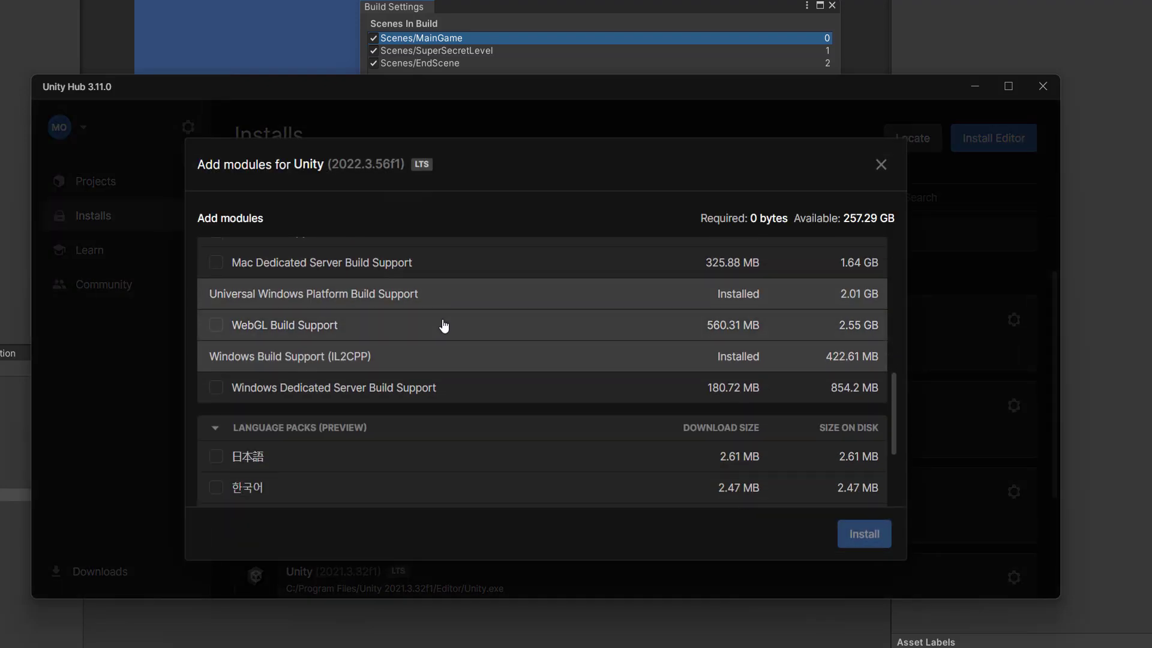
scroll(442, 326, "down", 2)
scroll(226, 352, "up", 2)
left_click(245, 328)
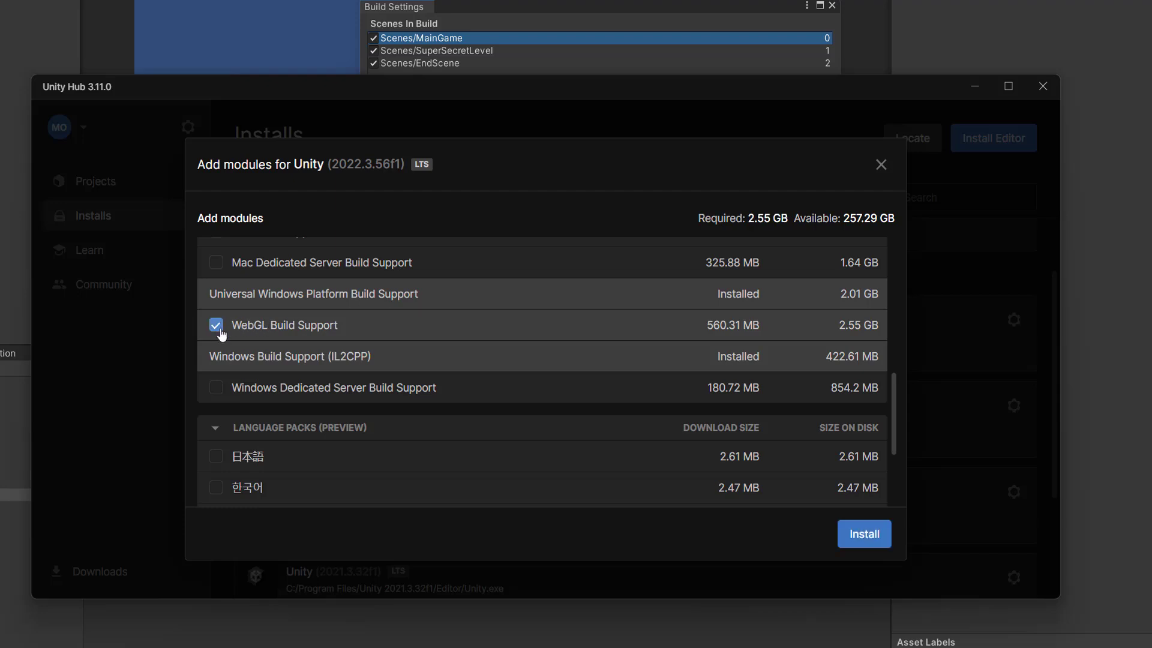
left_click(861, 537)
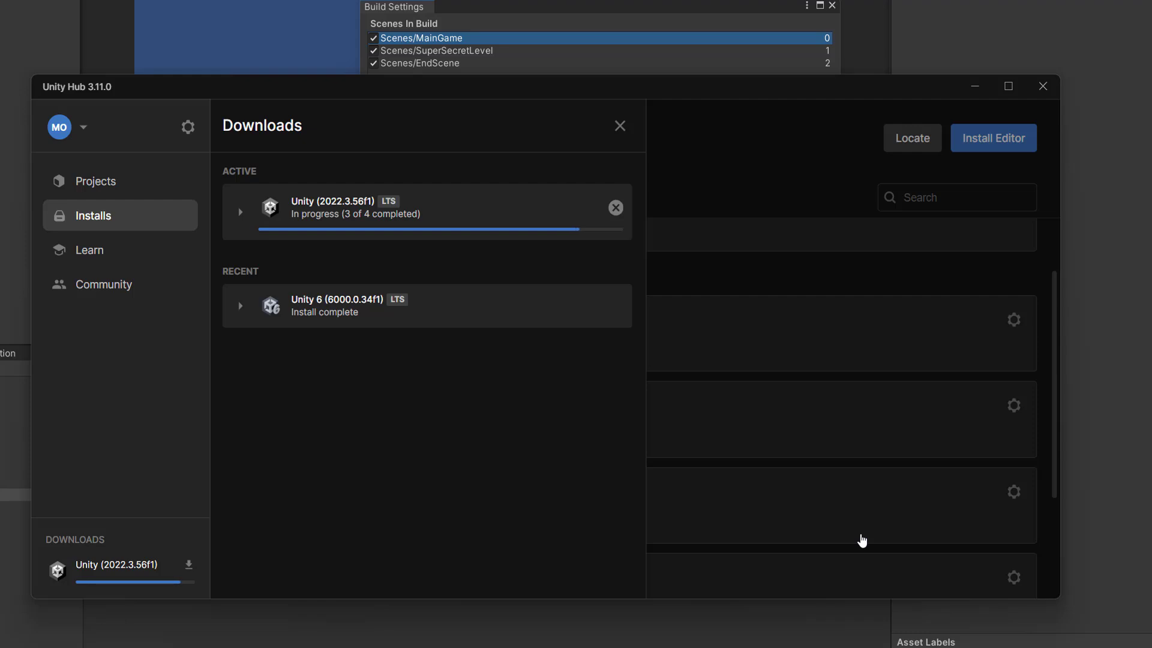
Check the module download for Unity 2022.3.56f1, and close Unity Hub to return to the Build Settings
left_click(266, 216)
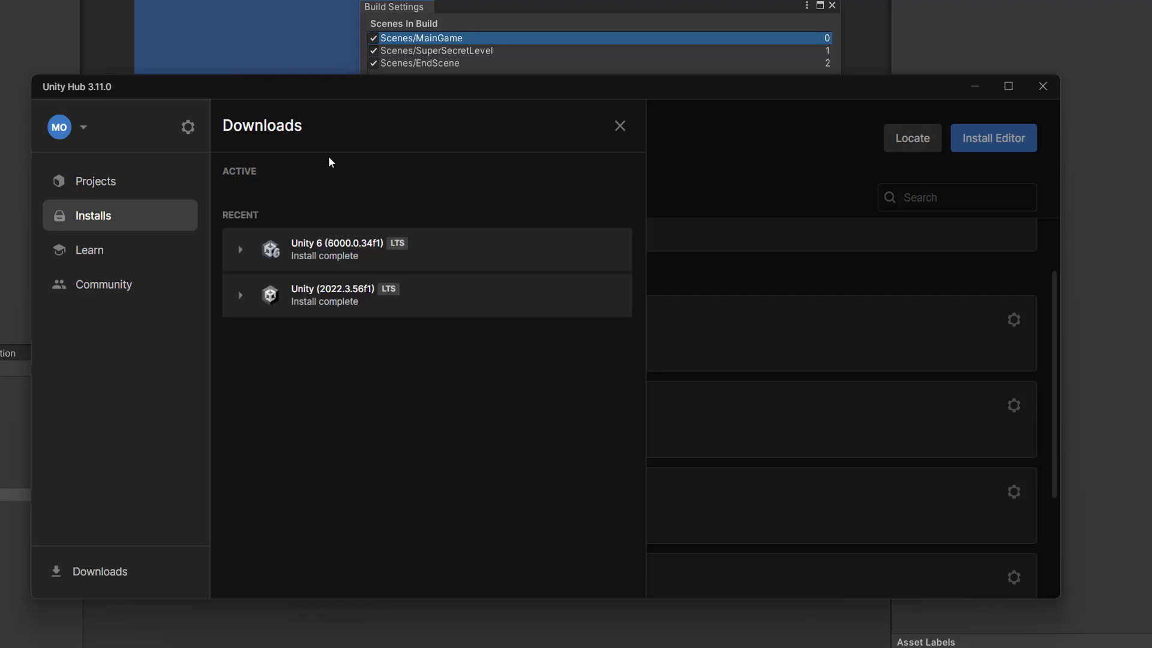
left_click(619, 126)
left_click(1042, 87)
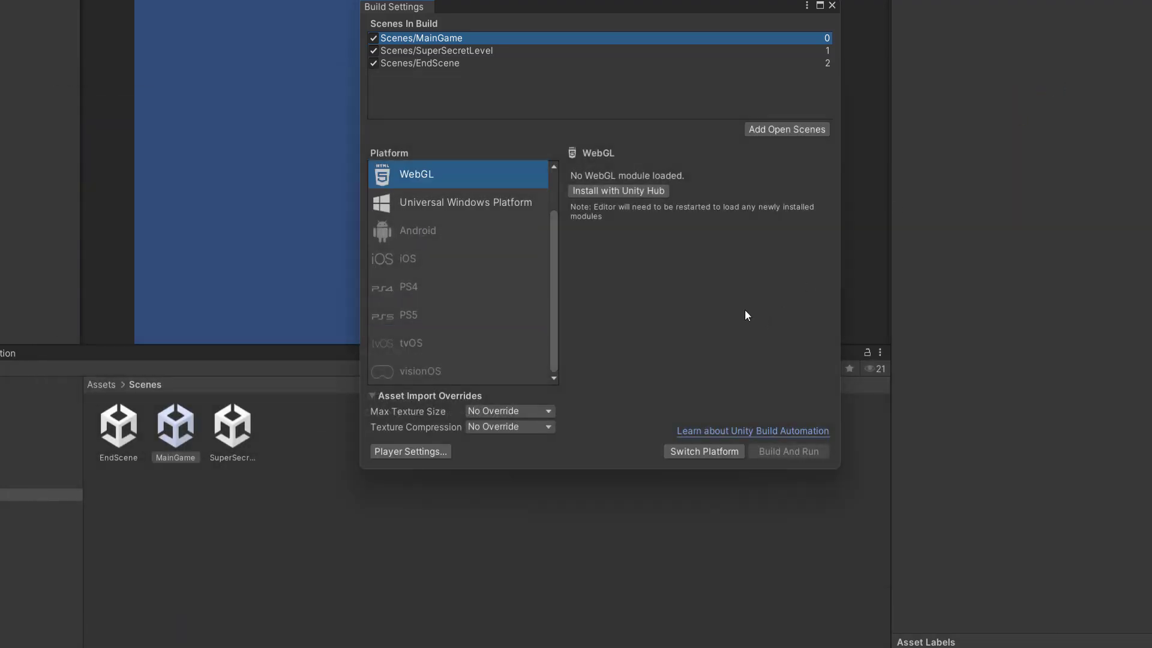
Switch the project's build platform to WebGL
scroll(461, 239, "up", 2)
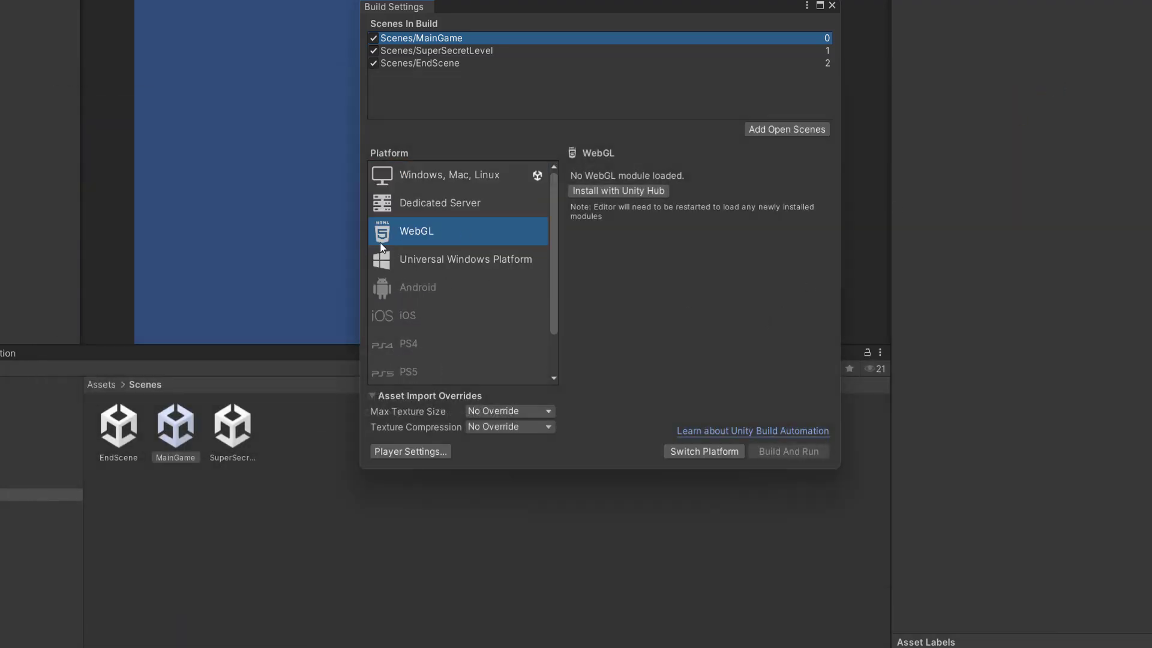
left_click(451, 264)
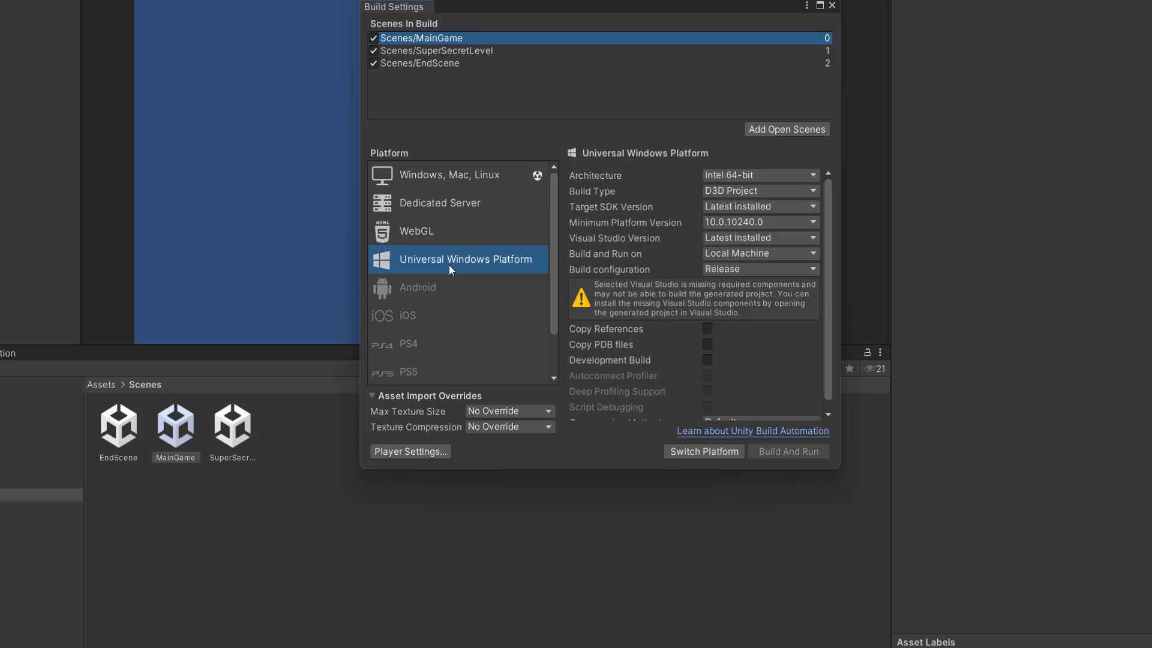
left_click(423, 241)
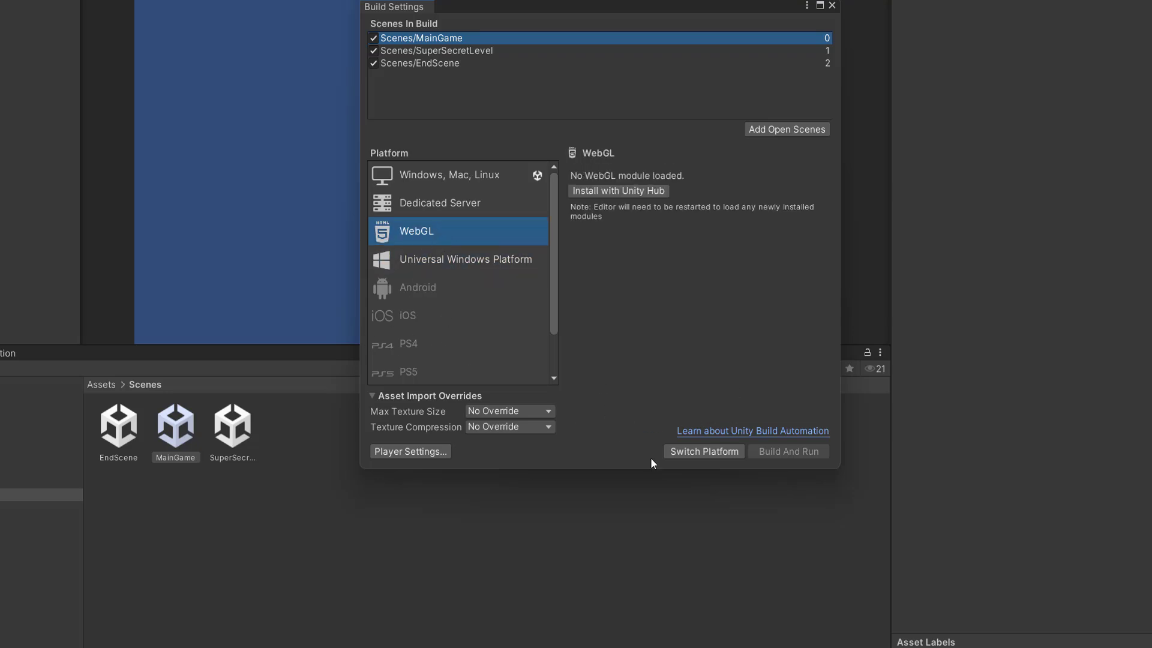
left_click(693, 451)
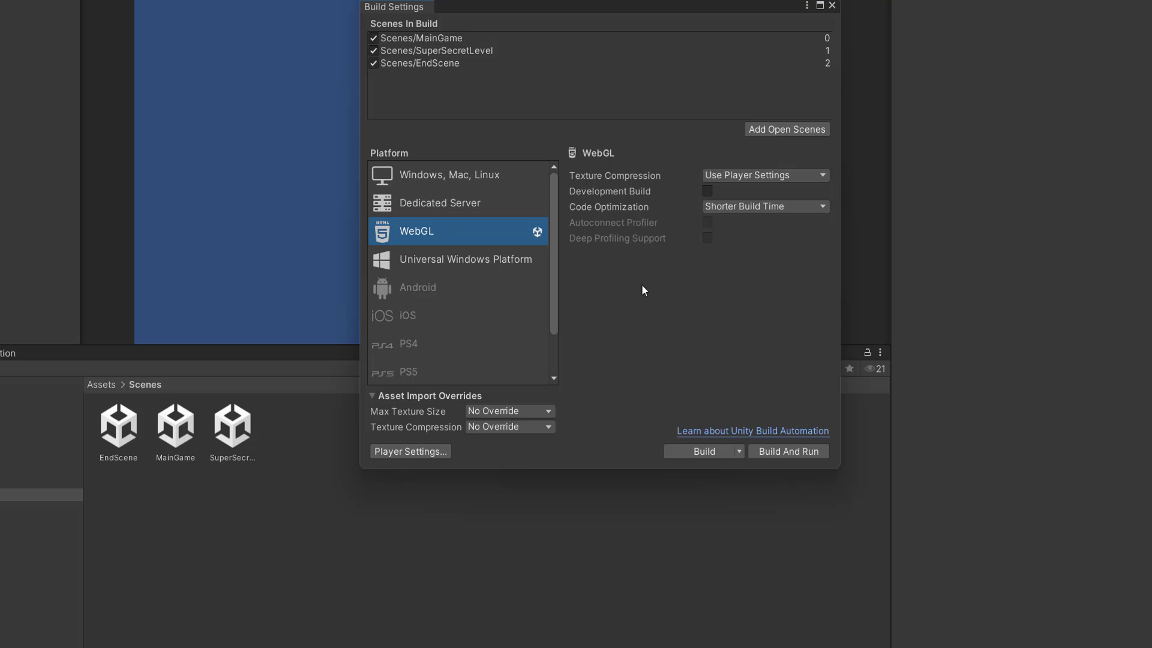
Start the WebGL build and create a folder named Builds in the AmazingWebGLGame project directory
left_click(698, 450)
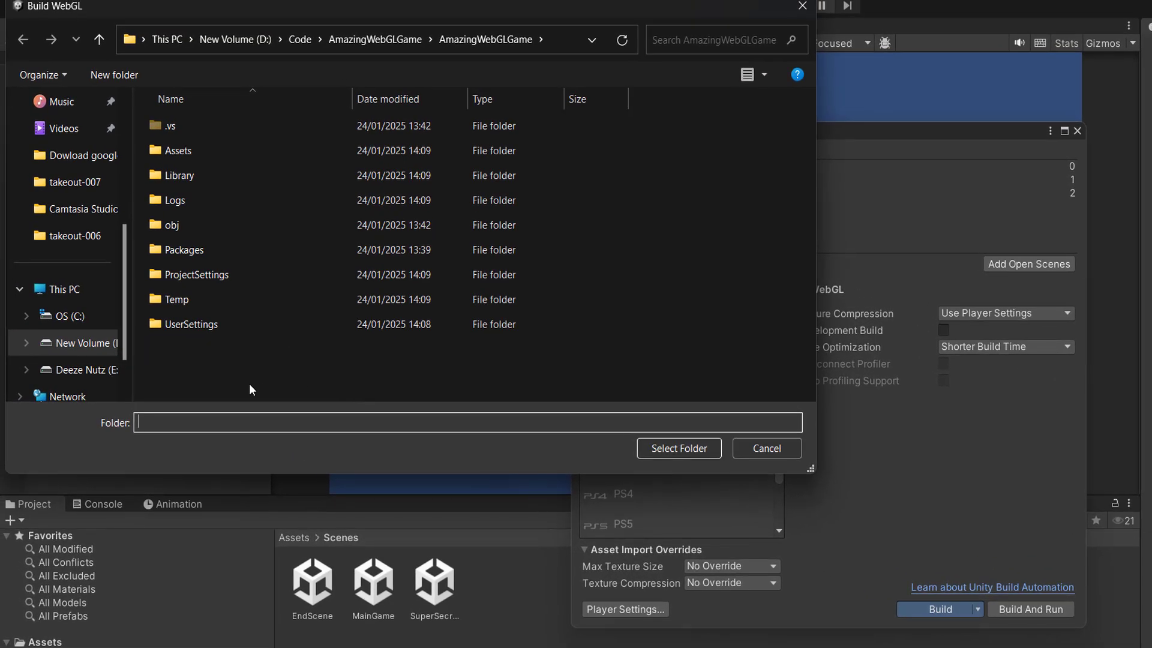
right_click(211, 358)
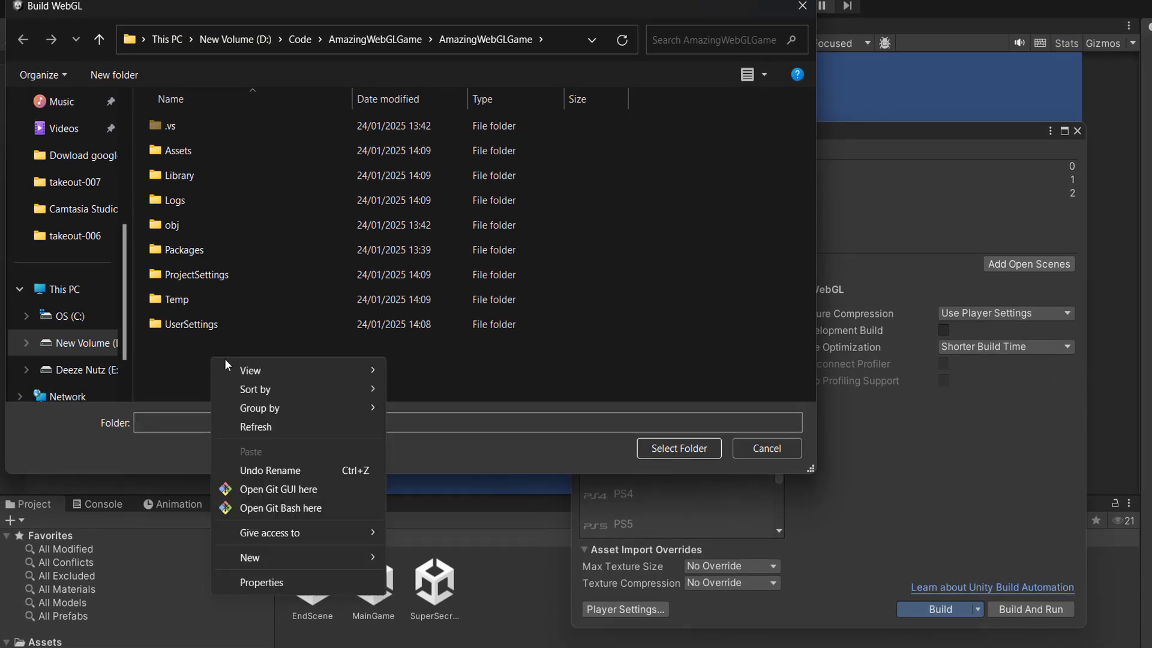
mouse_move(284, 553)
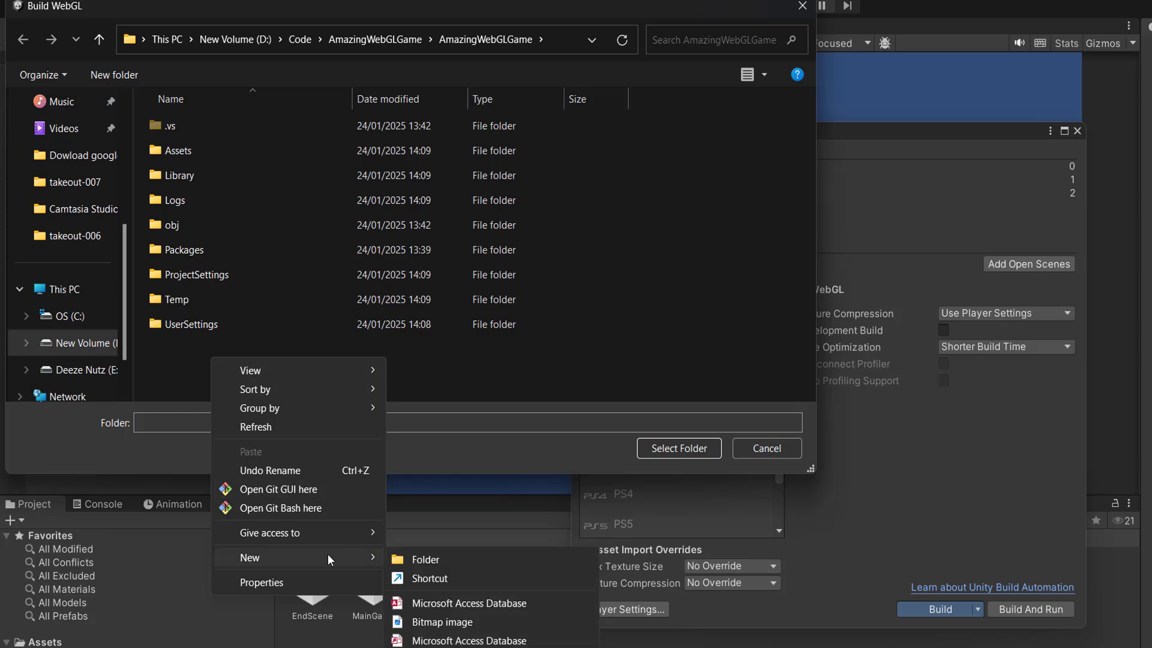
left_click(416, 557)
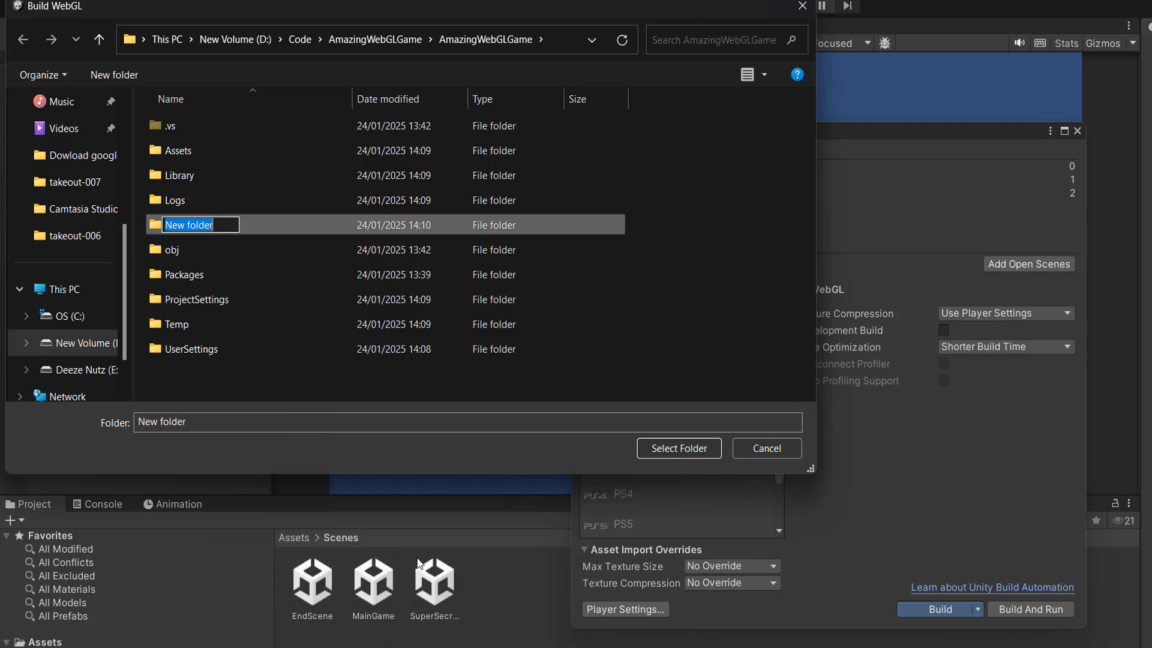
type("Builds")
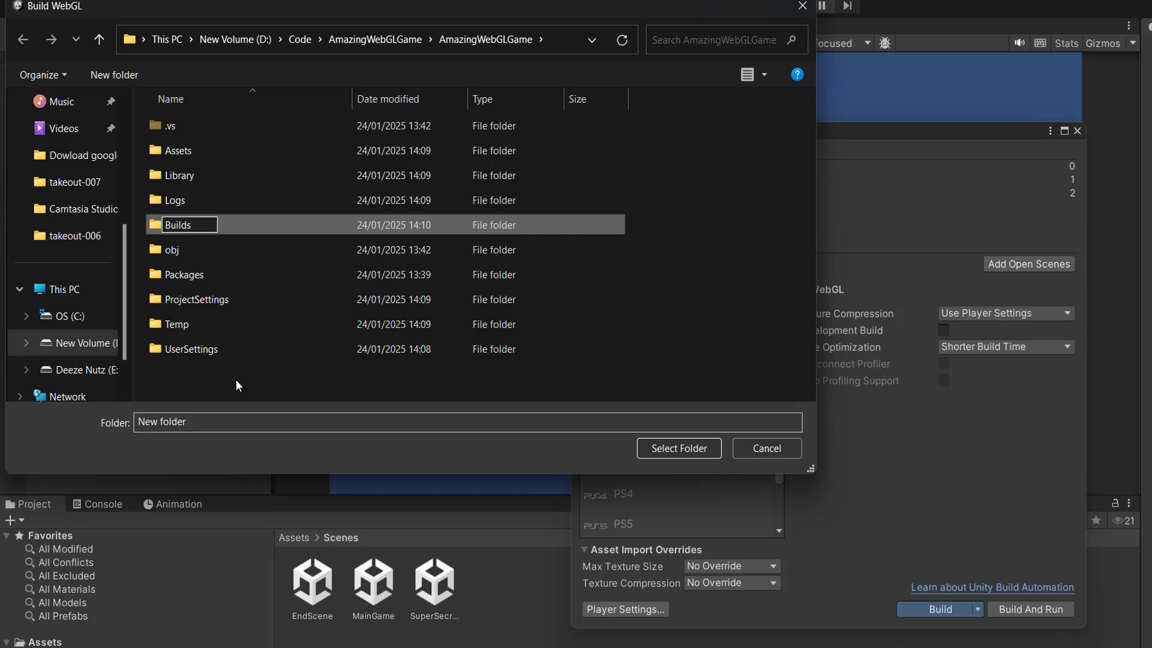
left_click(236, 384)
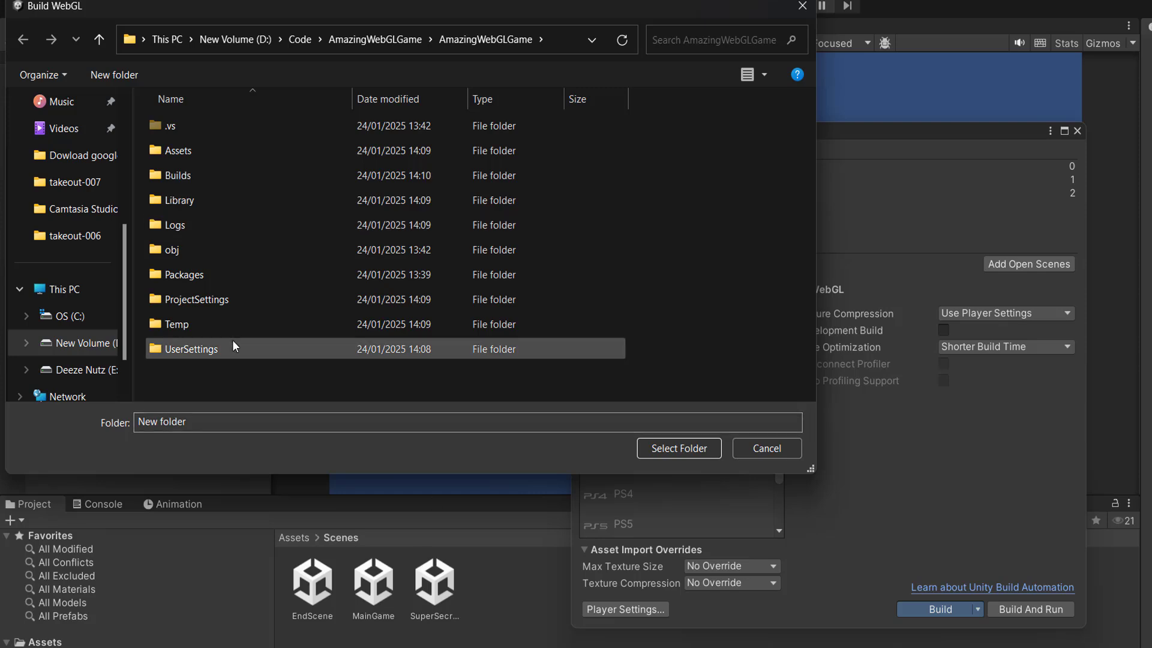
Create a folder named AmazingGameBuild inside Builds and choose it as the destination to run the WebGL build
double_click(204, 175)
right_click(205, 175)
mouse_move(301, 391)
left_click(423, 396)
type("AmazingGameBuild")
key("Return")
left_click(269, 131)
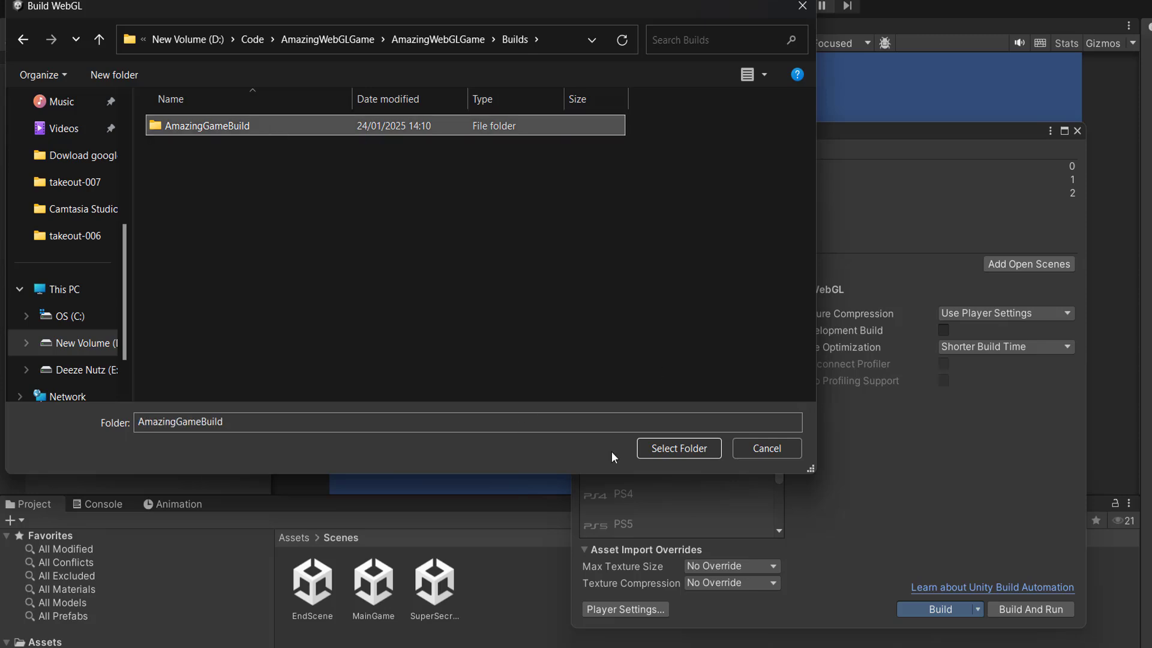
left_click(671, 448)
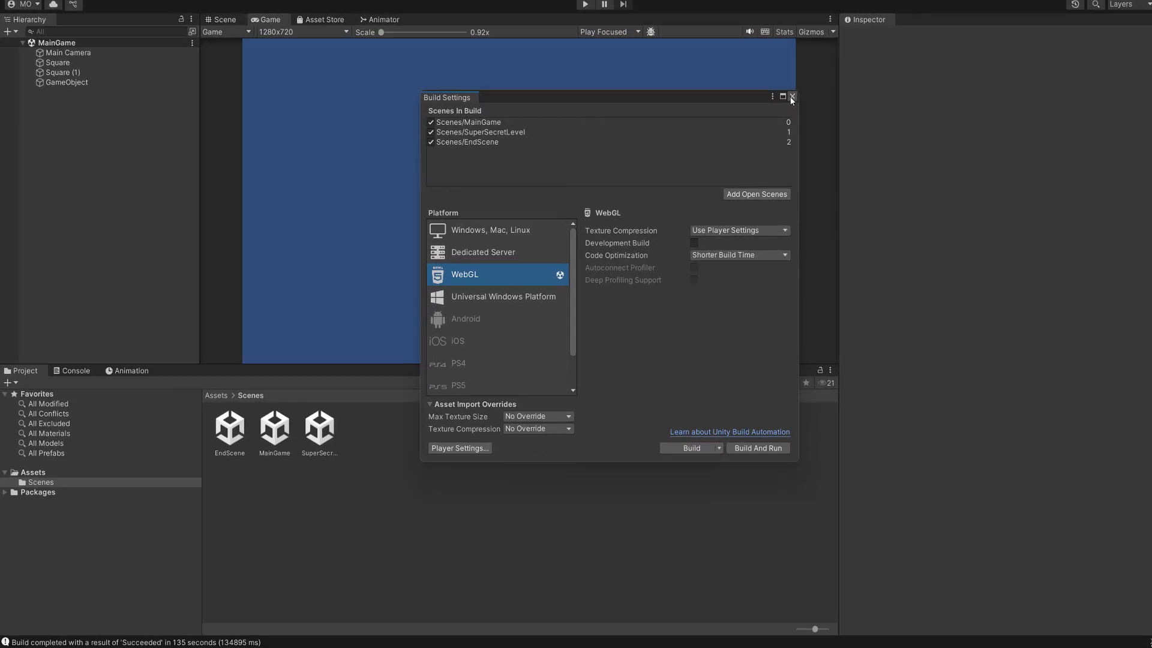
Close the Build Settings, reveal the project's Assets folder in File Explorer and open the Builds folder beside it
left_click(791, 97)
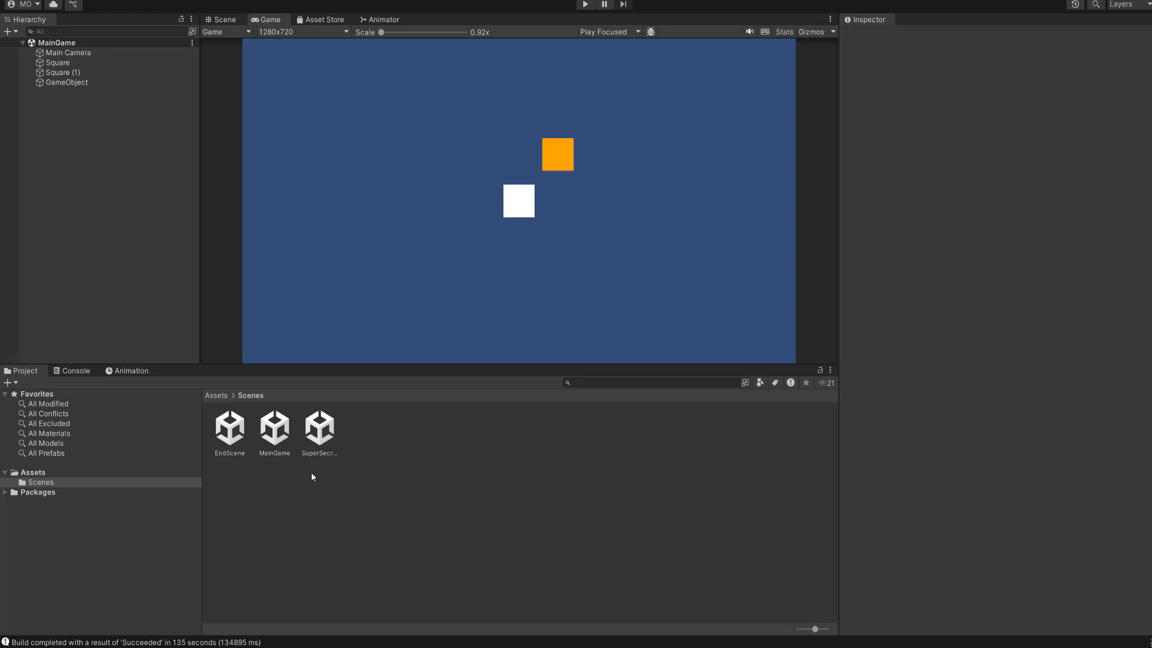
left_click(105, 473)
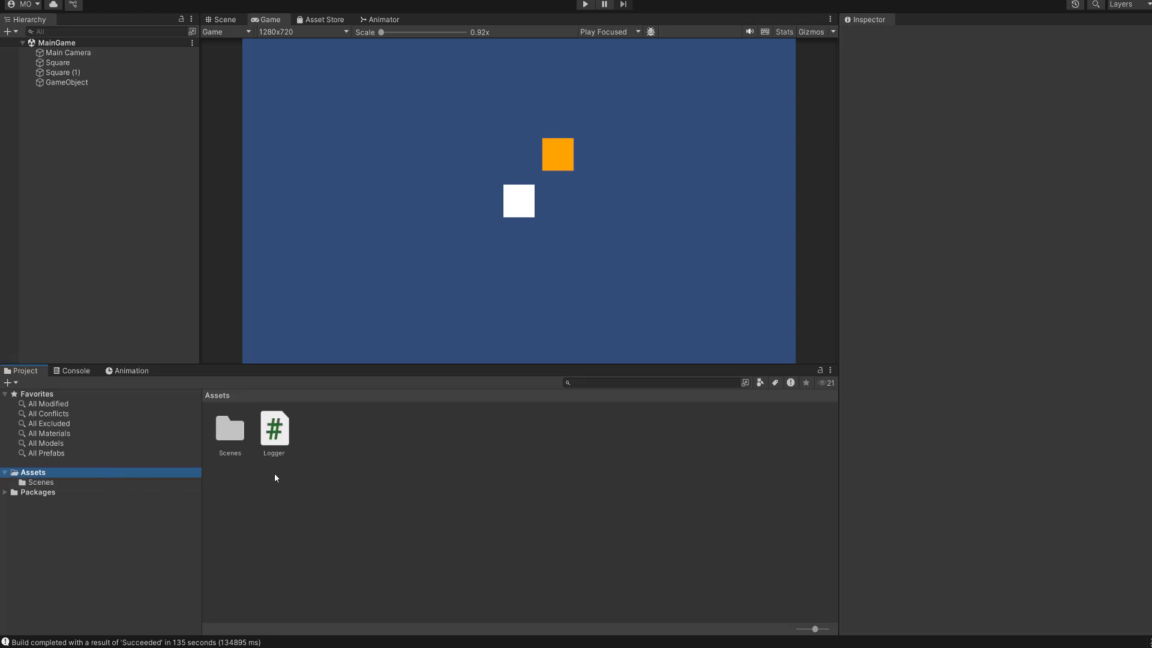
right_click(287, 505)
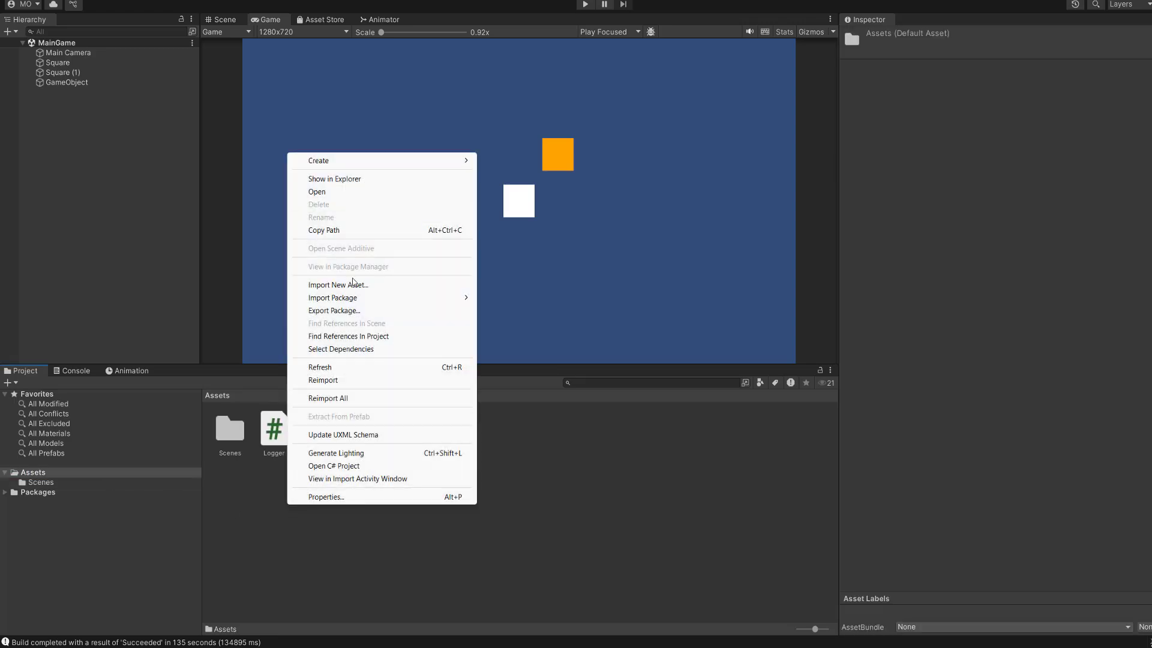
left_click(285, 525)
right_click(253, 514)
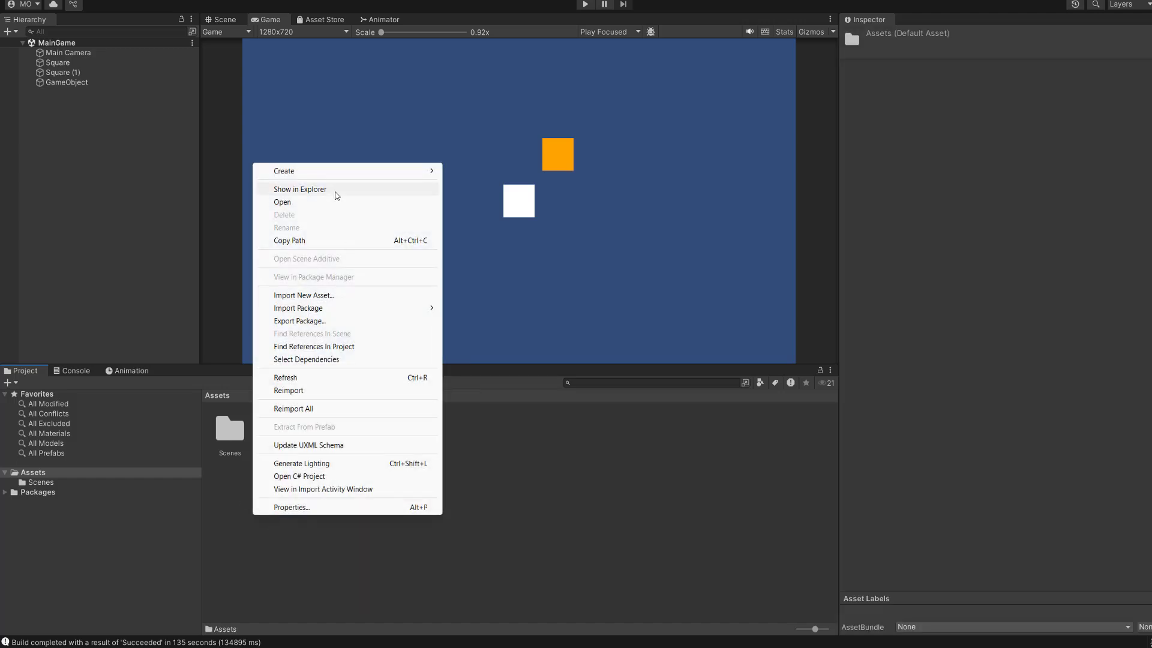
left_click(335, 190)
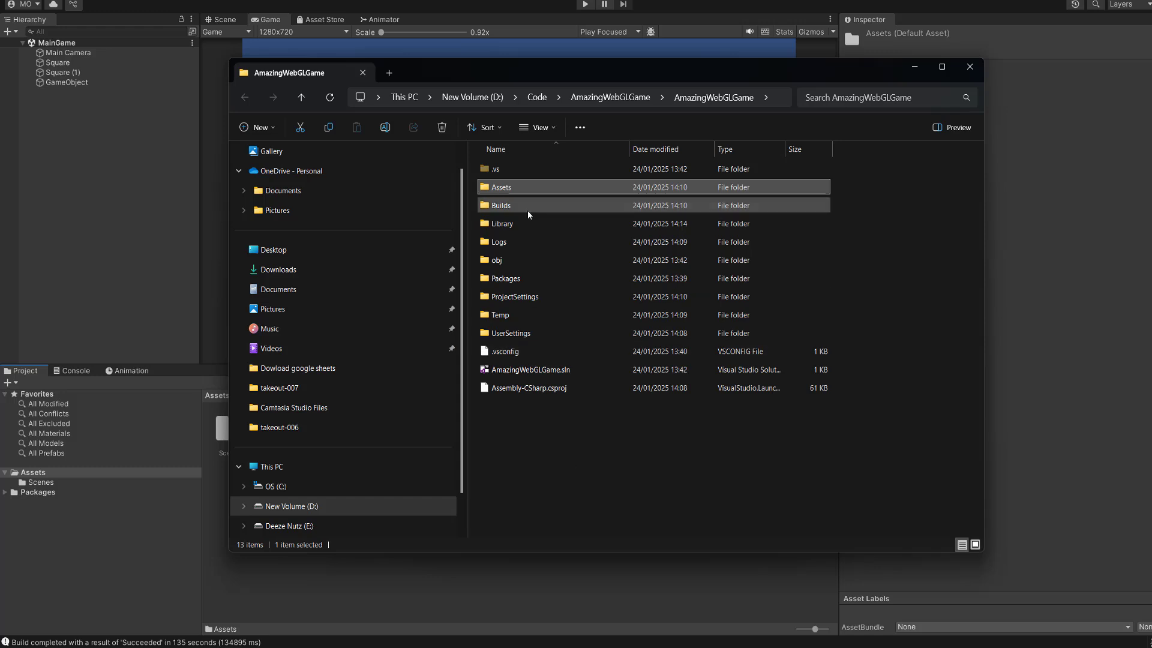
double_click(528, 211)
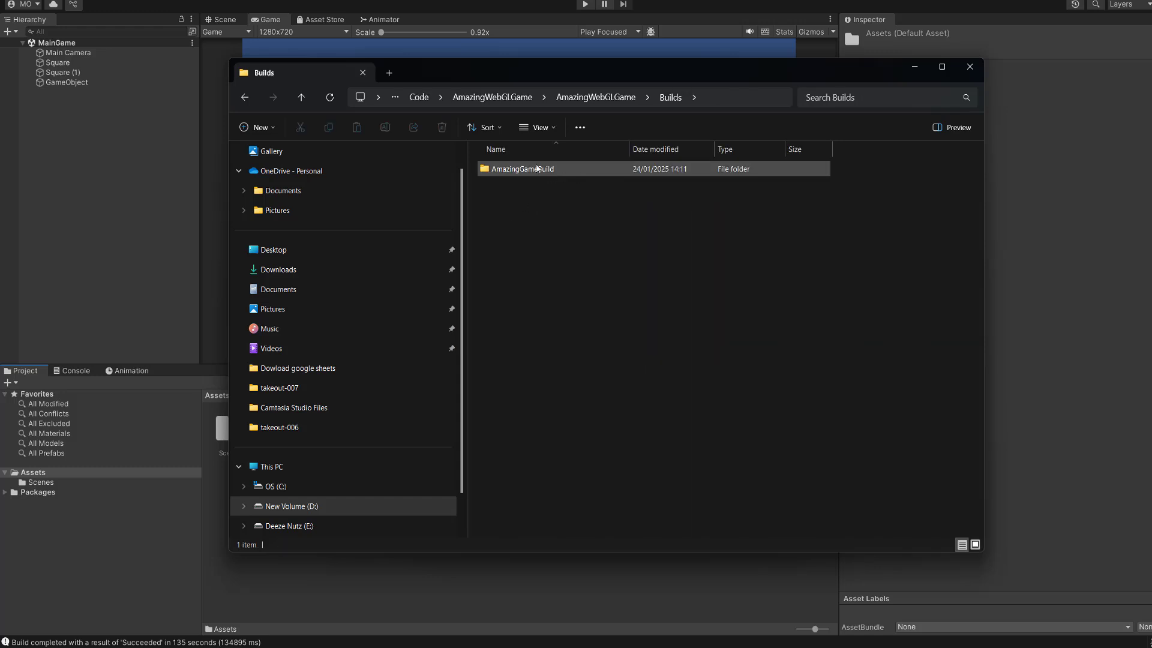
Check the AmazingGameBuild folder's contents, then create a ZIP archive named GameZipAmazing.zip beside it in the Builds folder
double_click(537, 169)
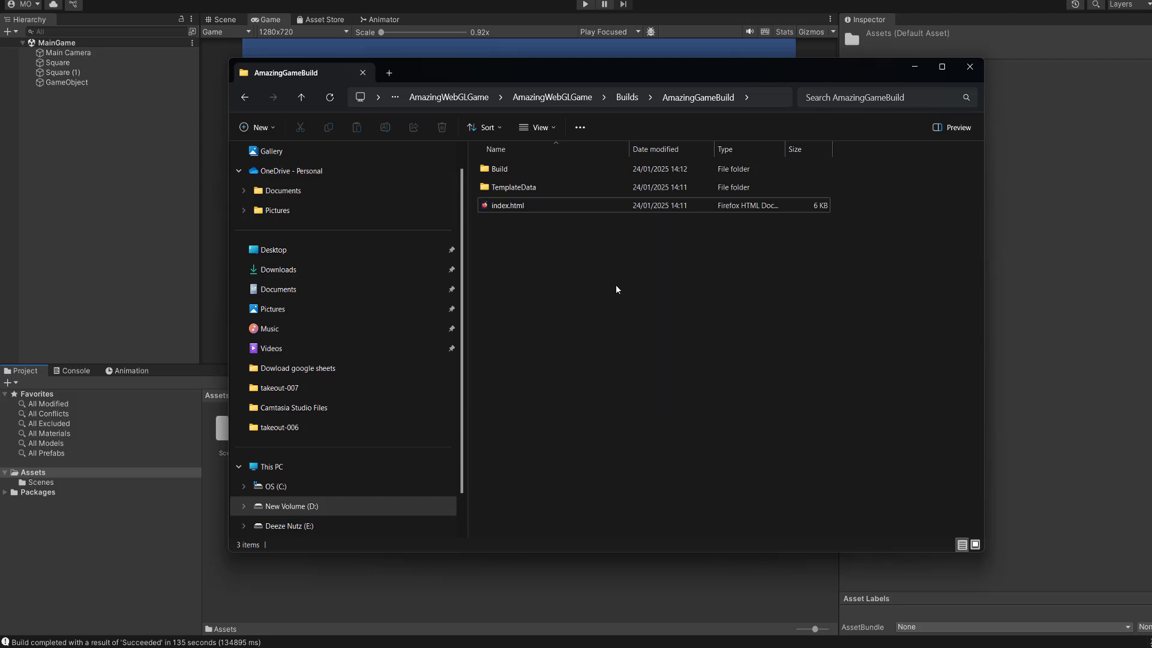
left_click(627, 98)
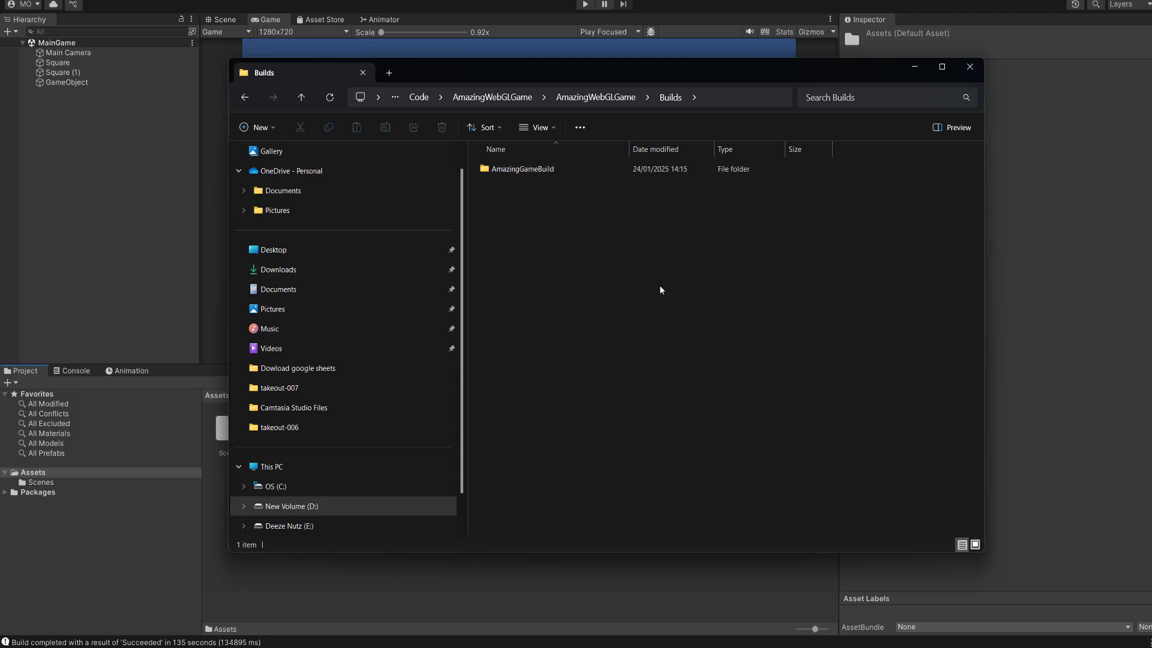
right_click(521, 209)
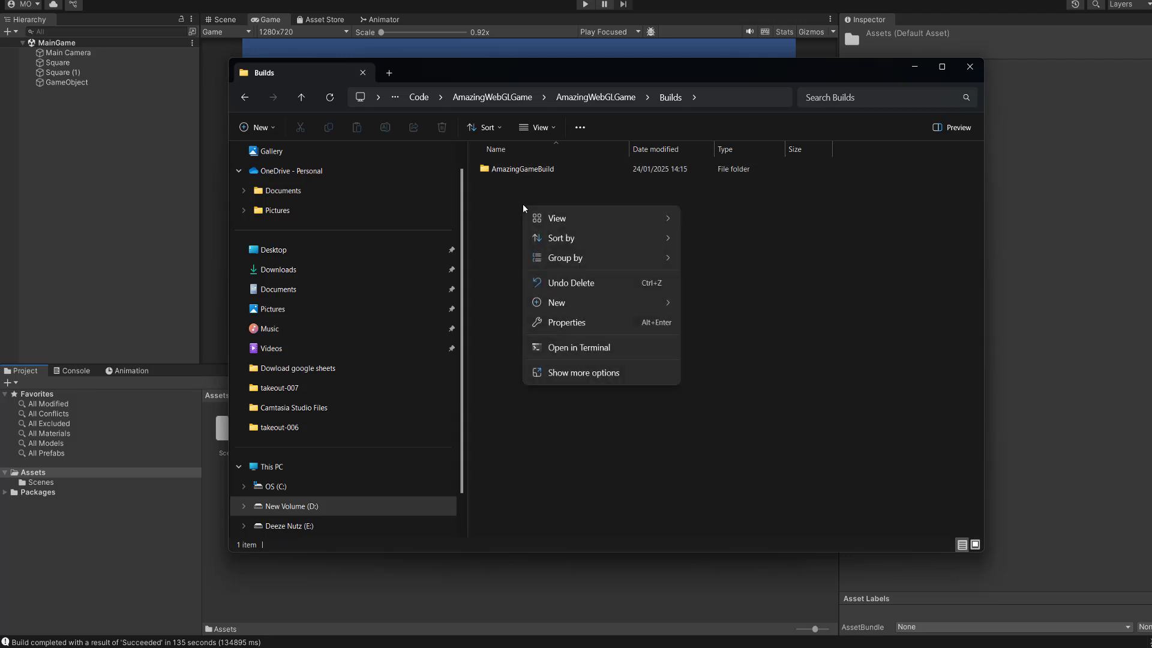
mouse_move(602, 304)
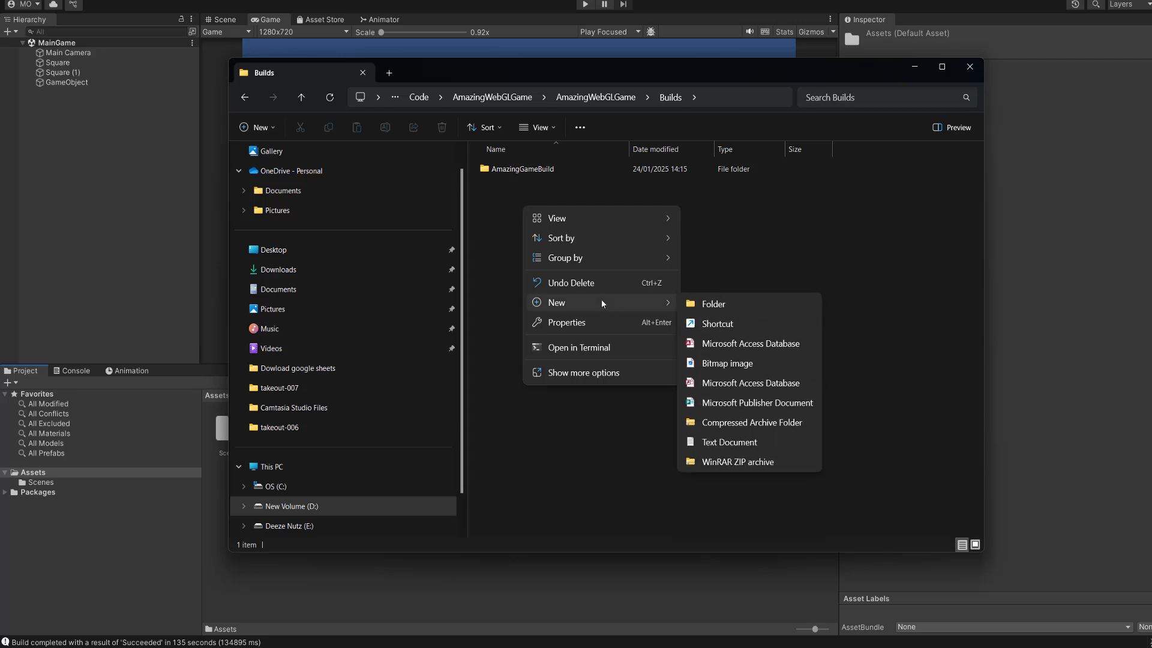
left_click(755, 461)
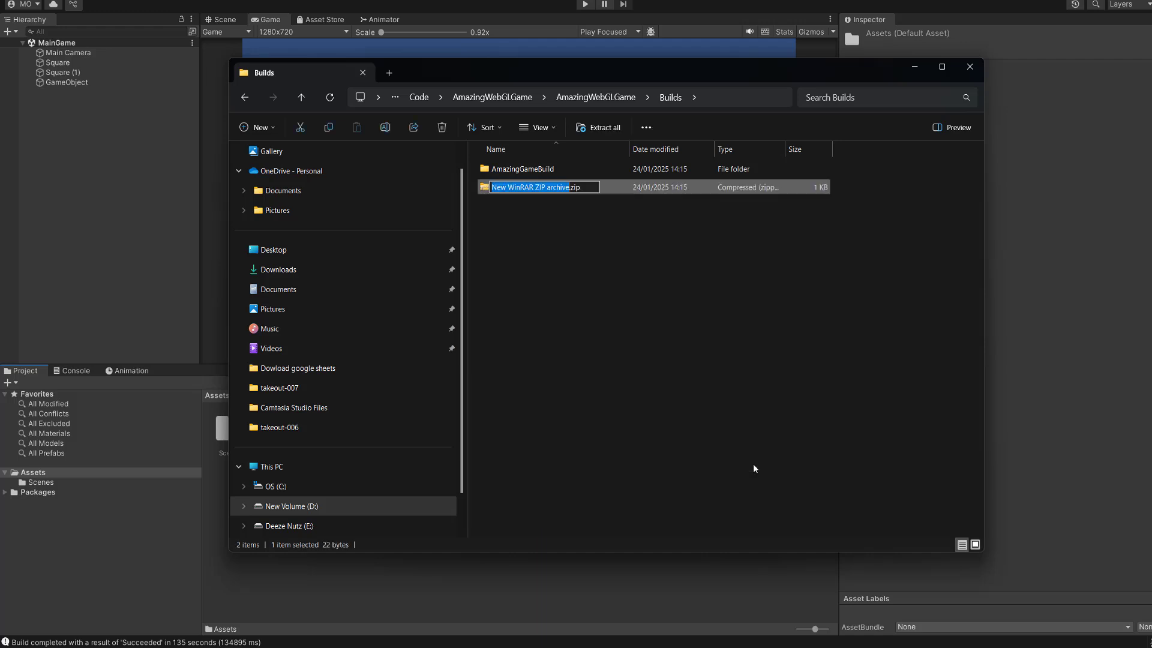
type("GameZipAma")
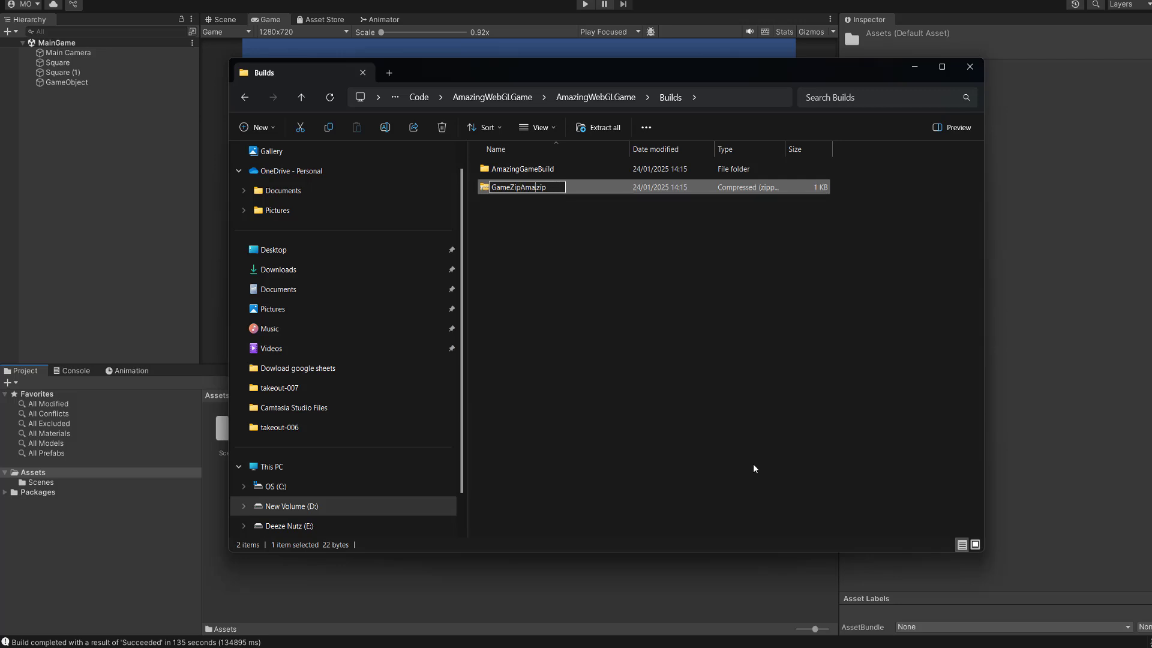
type("zin")
type("g")
left_click(754, 468)
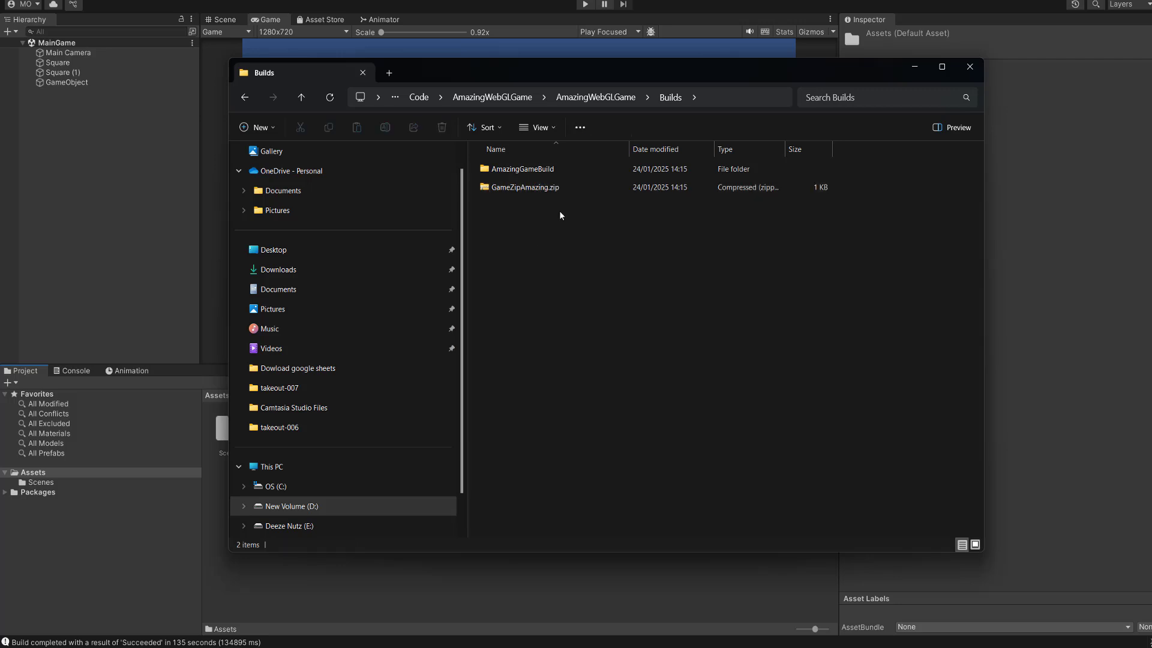
Copy Build, TemplateData and index.html from the AmazingGameBuild folder into GameZipAmazing.zip, then return to the Builds folder
double_click(557, 169)
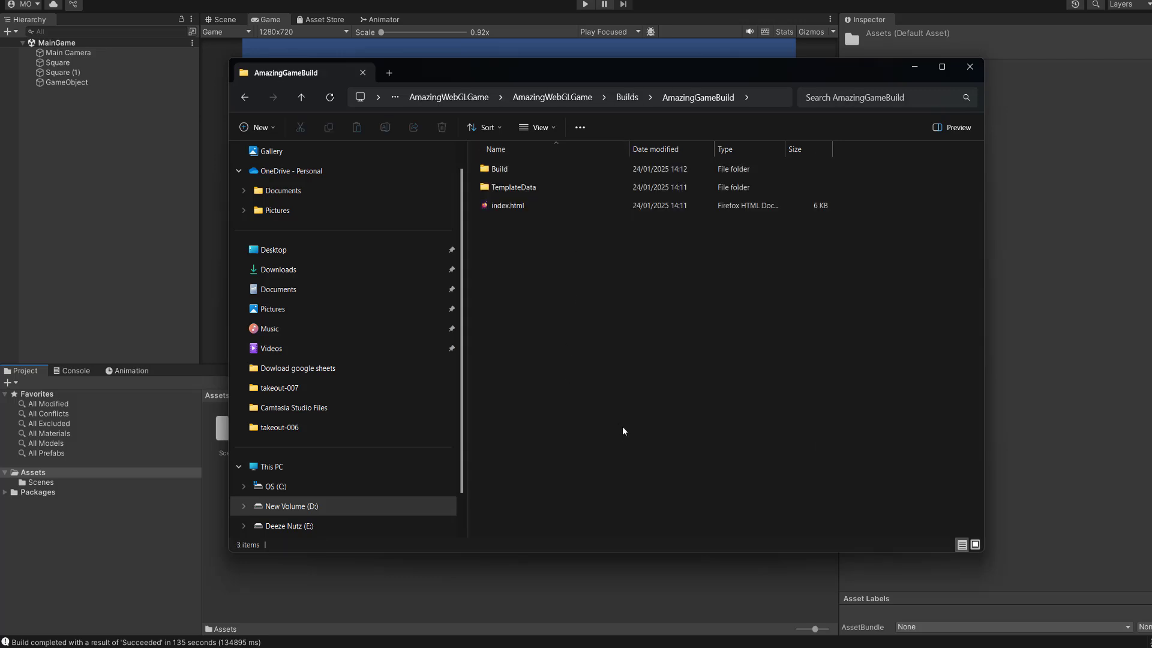
left_click_drag(622, 435, 554, 154)
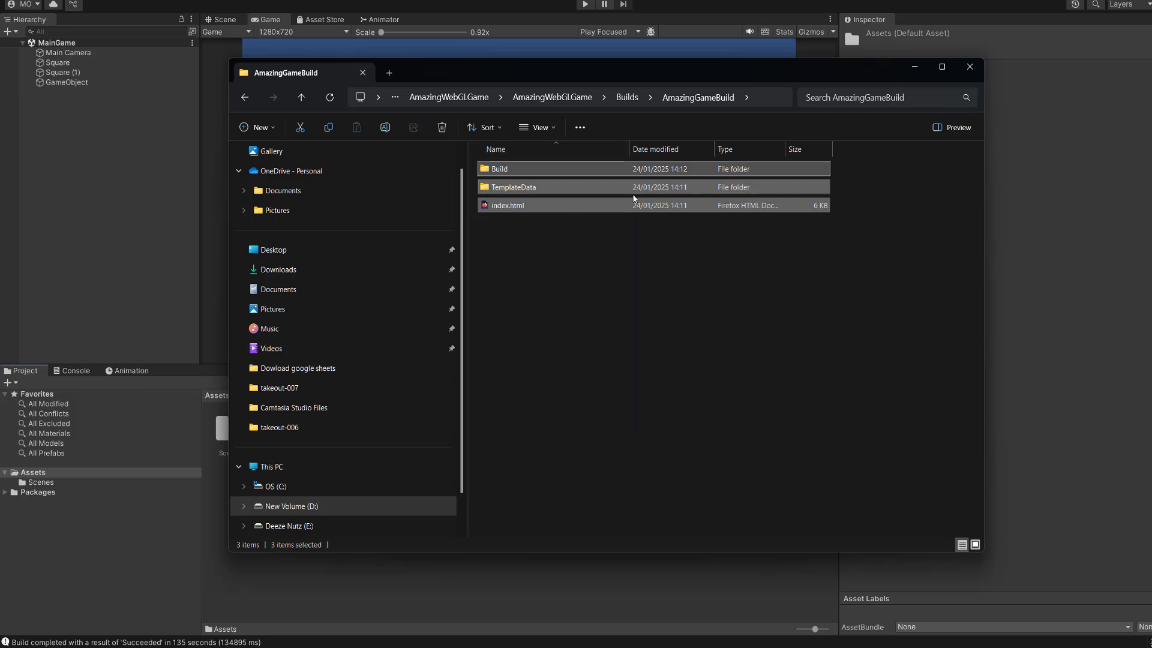
right_click(574, 211)
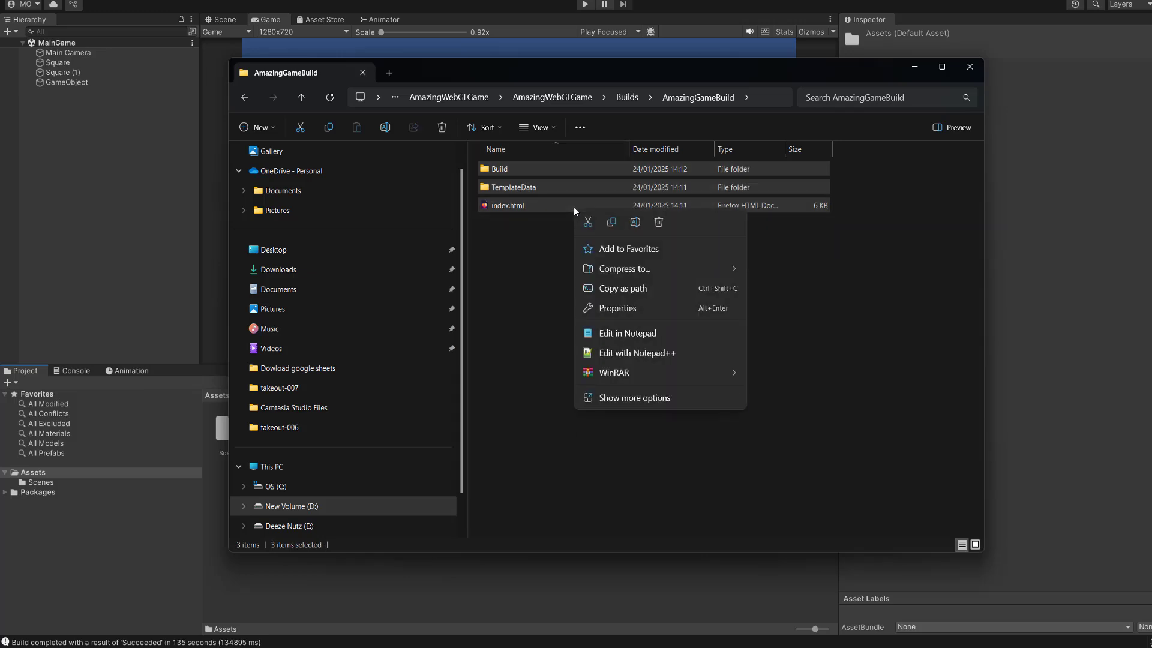
left_click(611, 223)
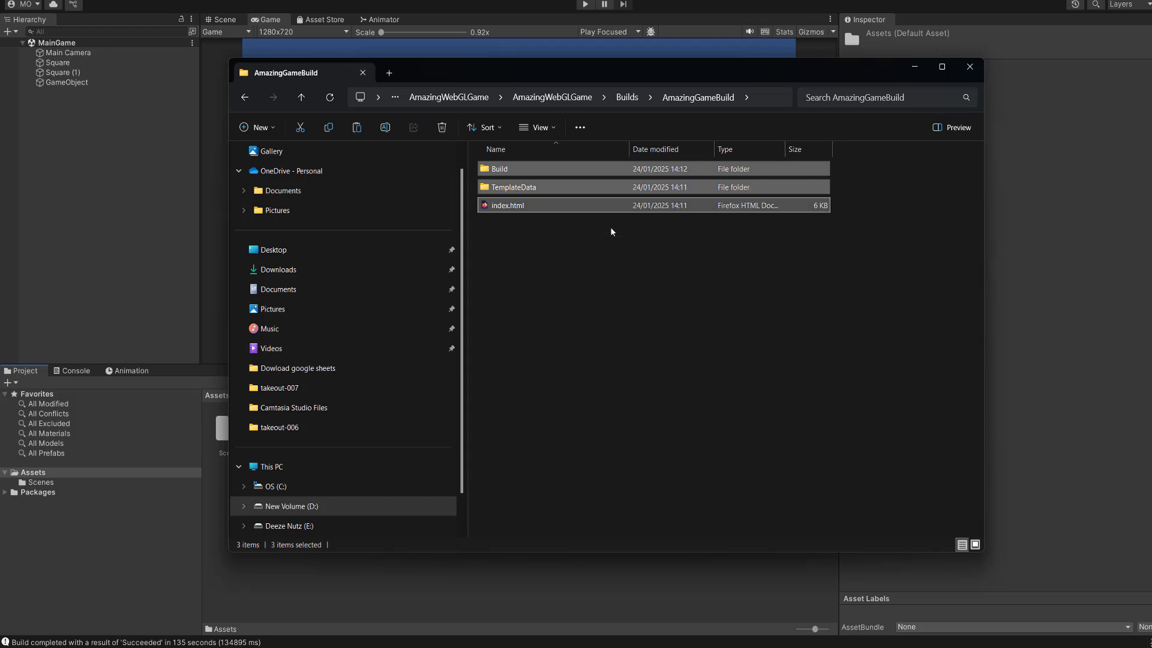
left_click(628, 97)
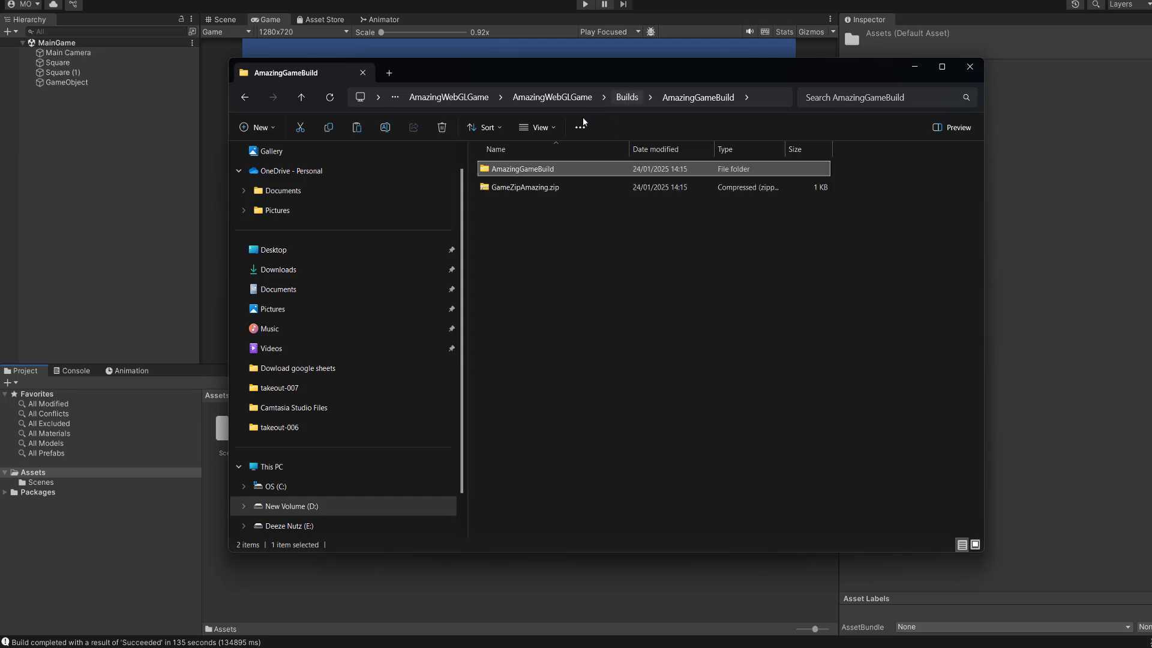
double_click(570, 186)
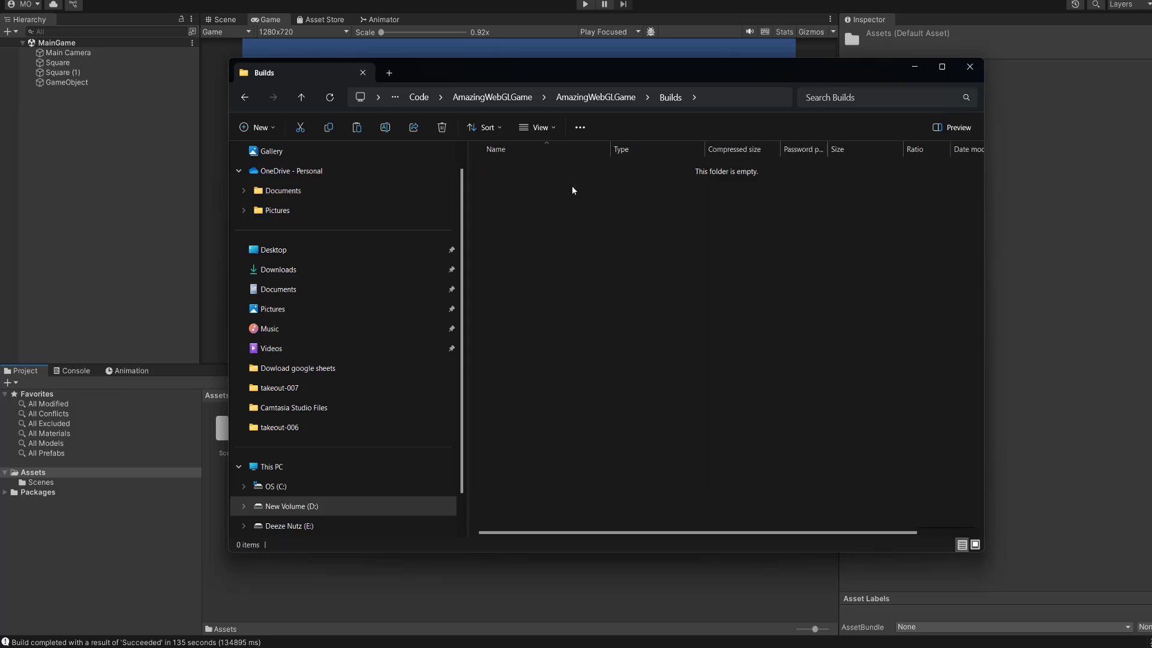
right_click(570, 208)
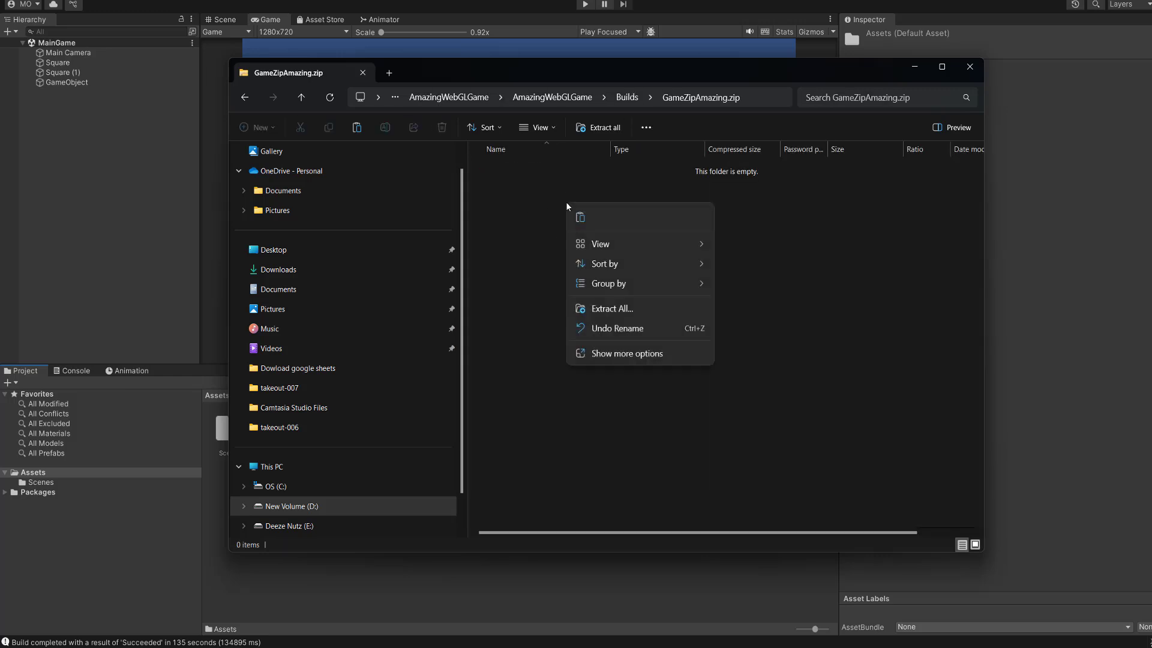
left_click(586, 226)
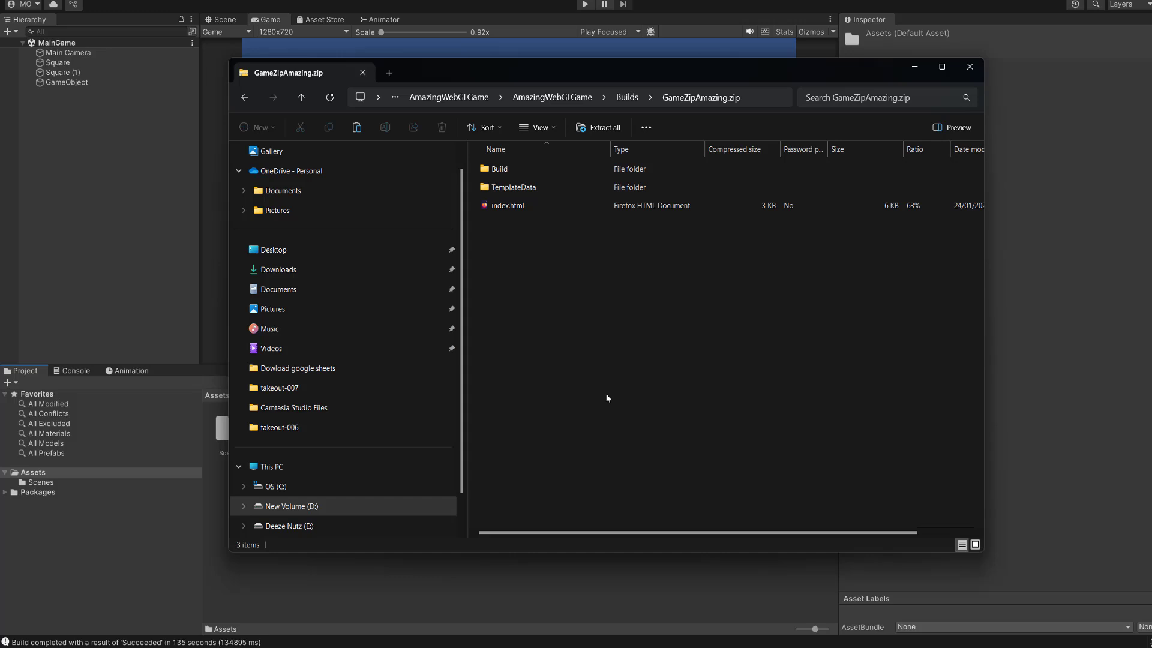
key("alt+Up")
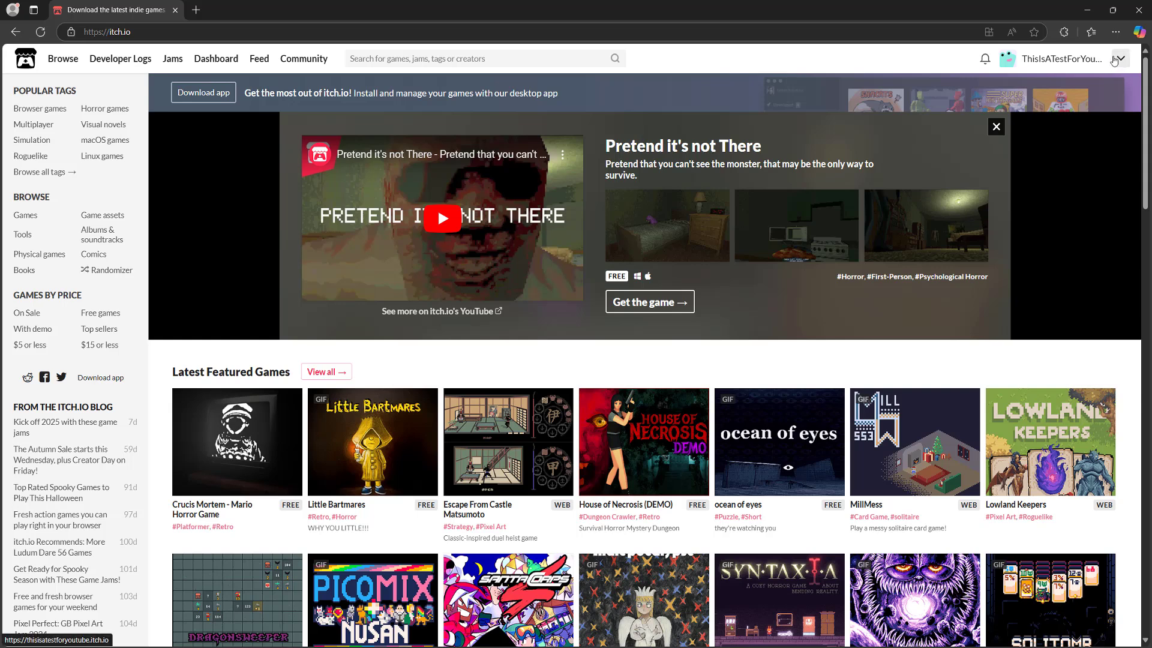
On itch.io, start uploading a new project and give it the title "Amazing Game For Youtube"
left_click(1113, 60)
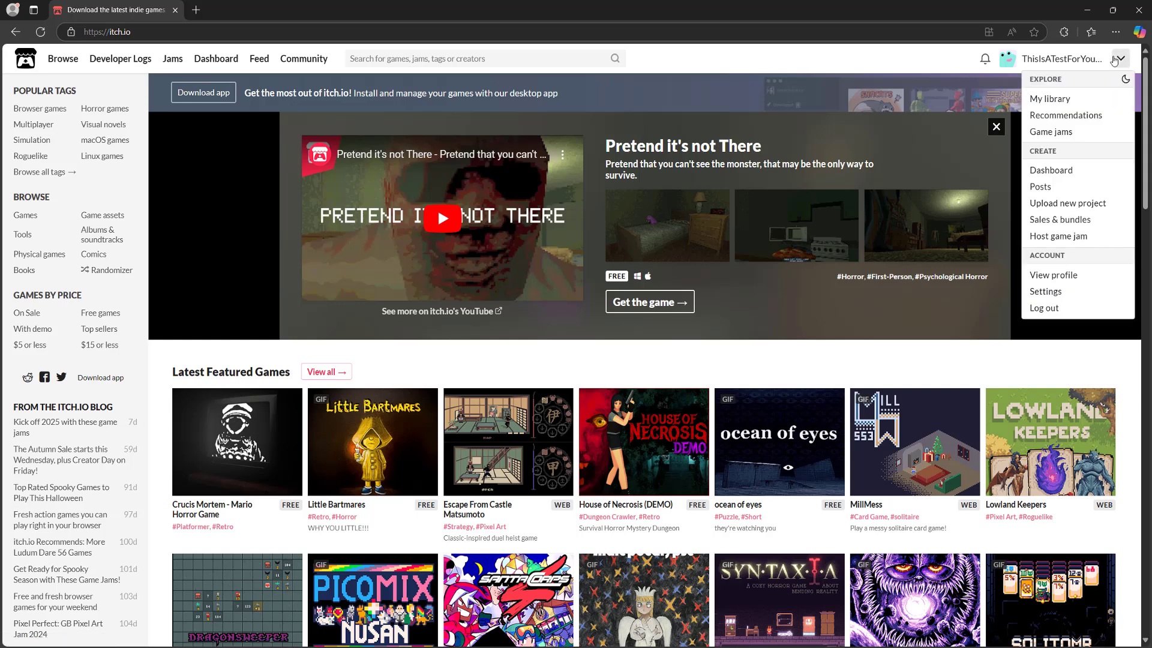
left_click(1085, 207)
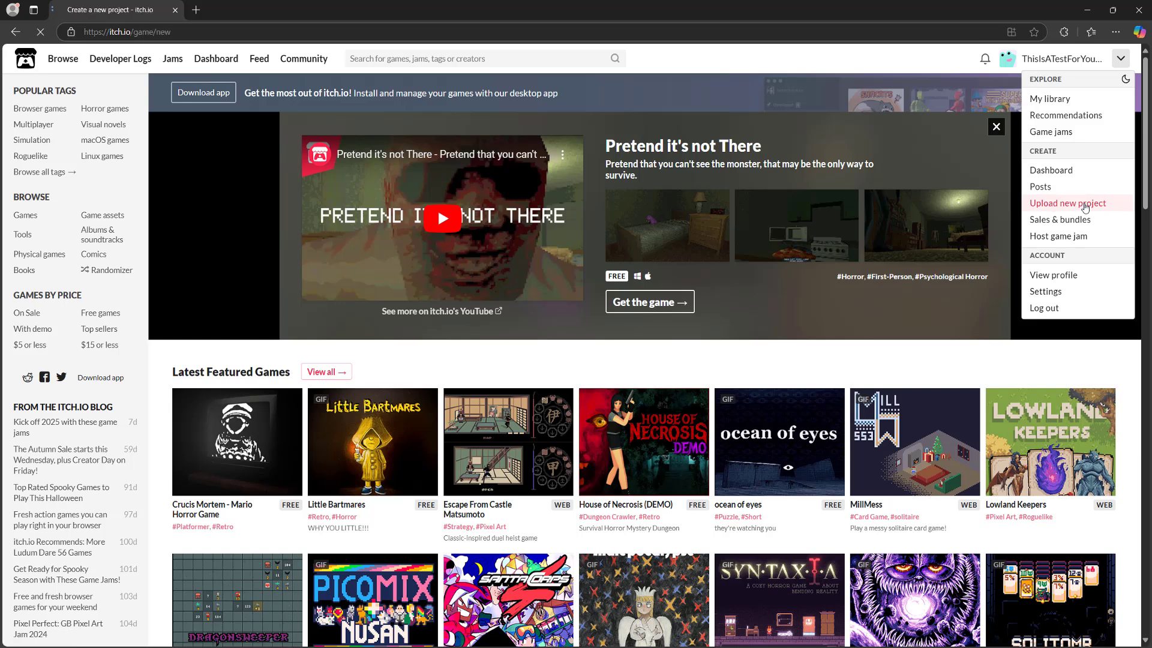
left_click(511, 261)
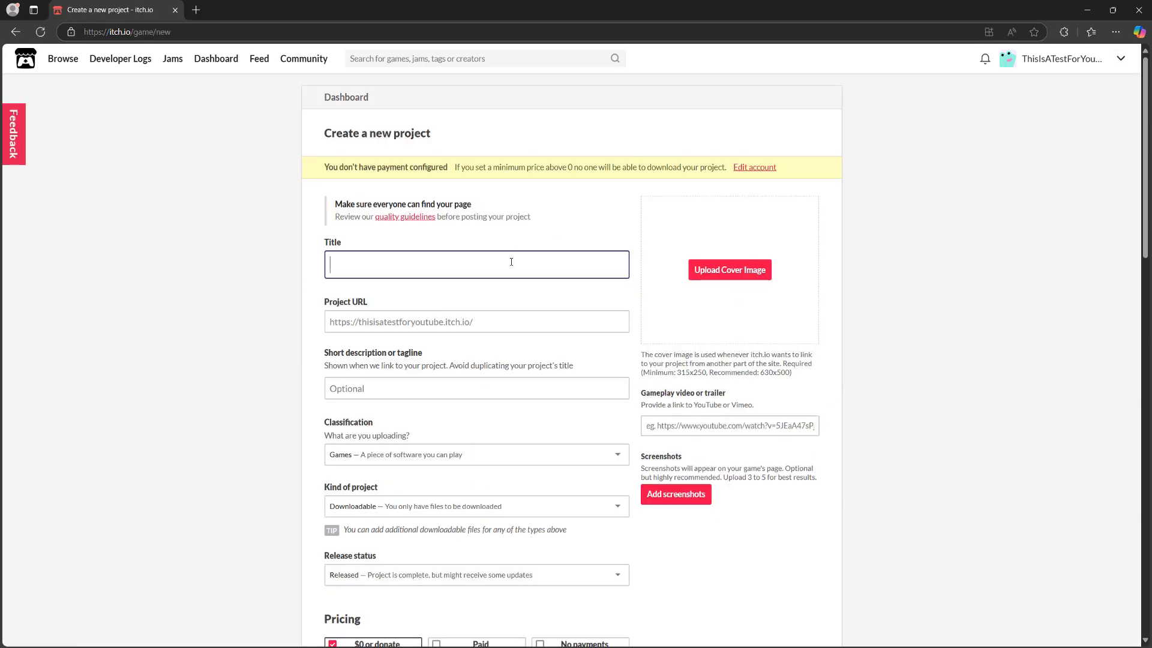
type("Amazing Game For Youtube")
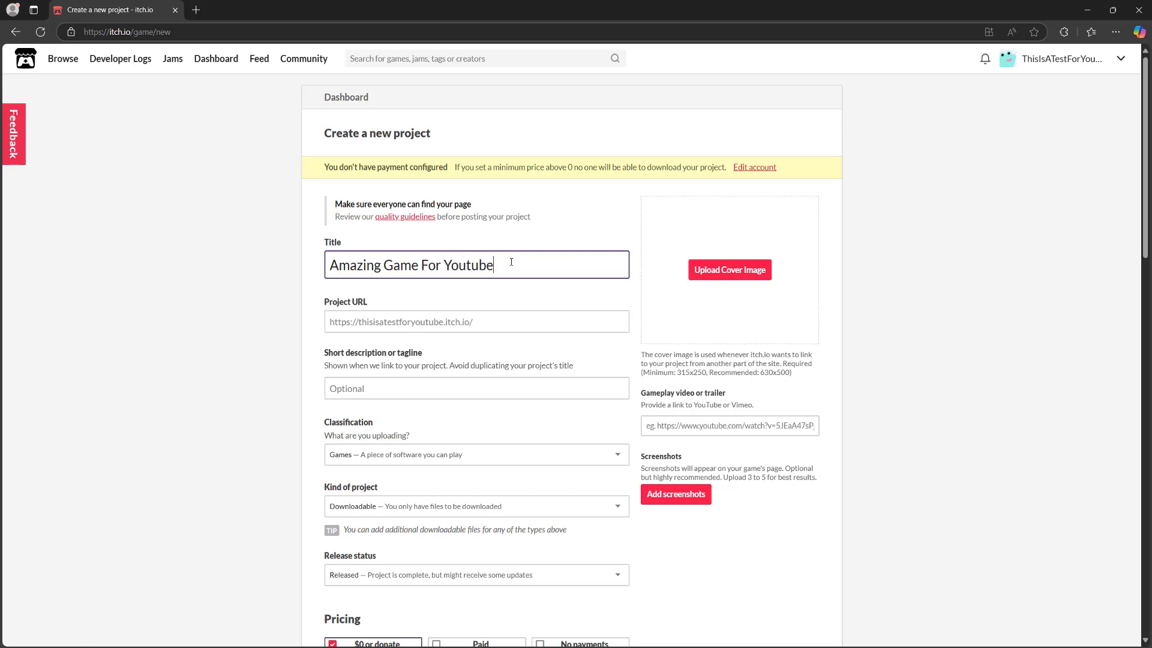
left_click(517, 321)
left_click(872, 327)
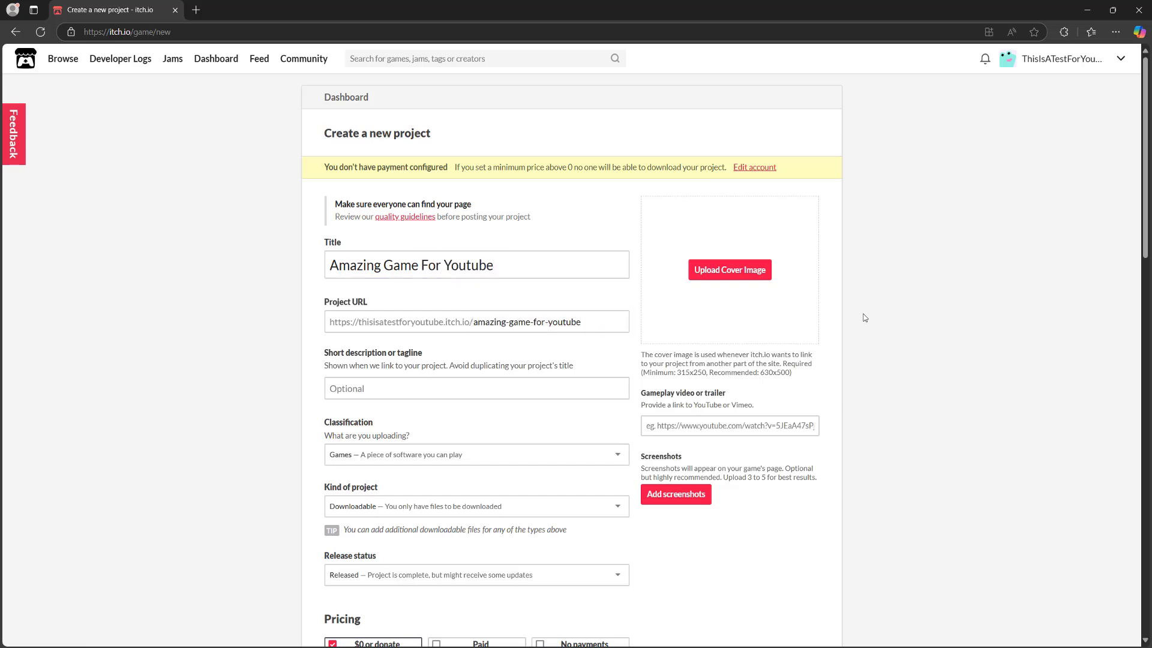
Append -01 to the project URL so it ends in amazing-game-for-youtube-01
left_click(601, 320)
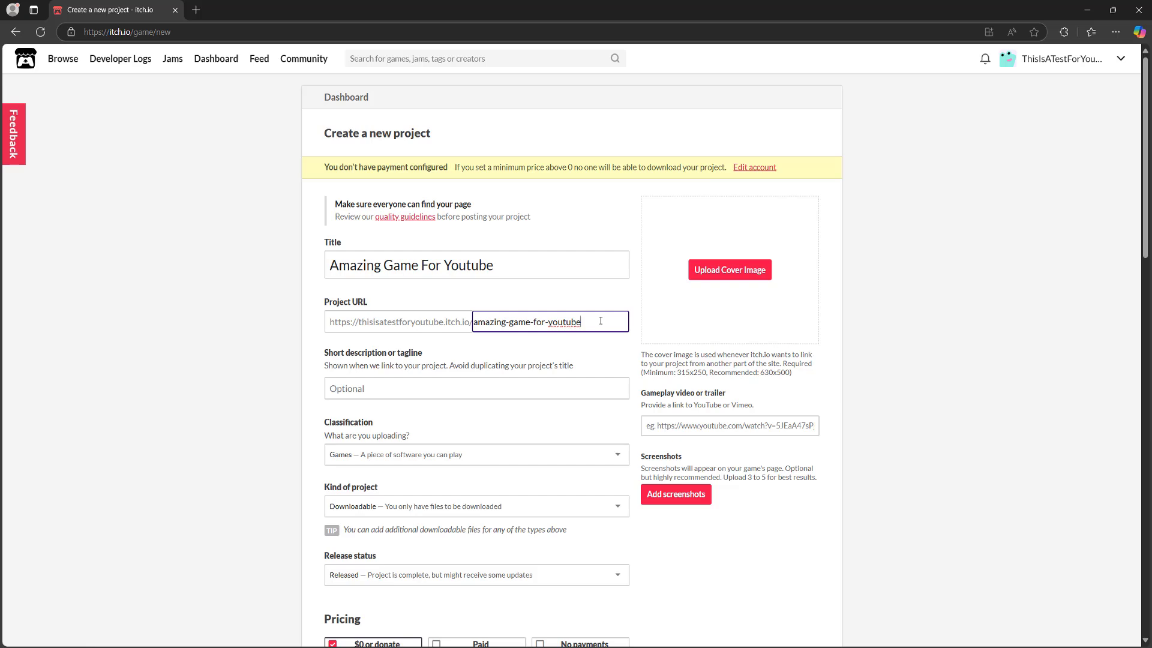
type("-01")
left_click(922, 299)
left_click(429, 384)
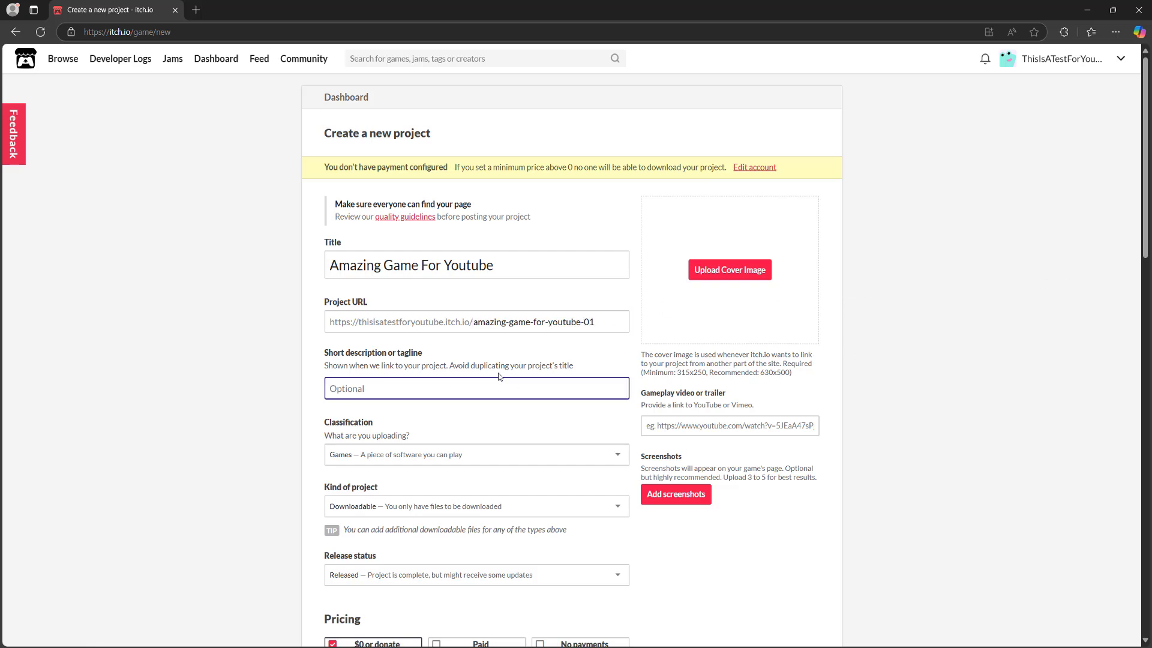
Classify the project as Games and set its kind to HTML, playable in the browser
scroll(486, 373, "down", 2)
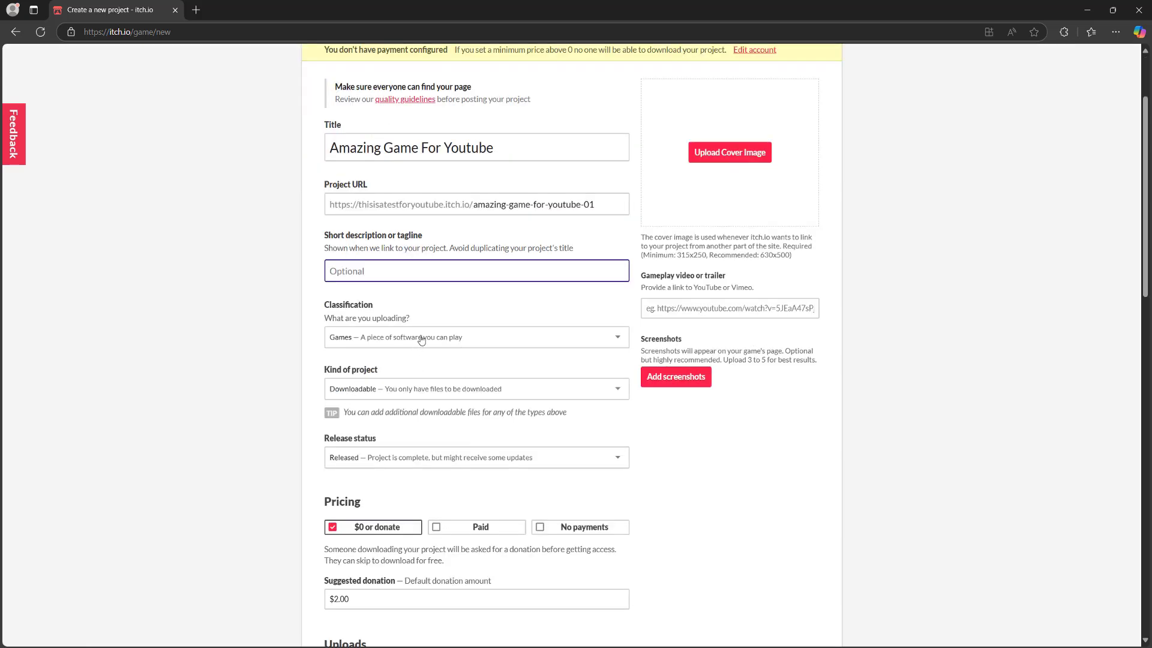
left_click(469, 336)
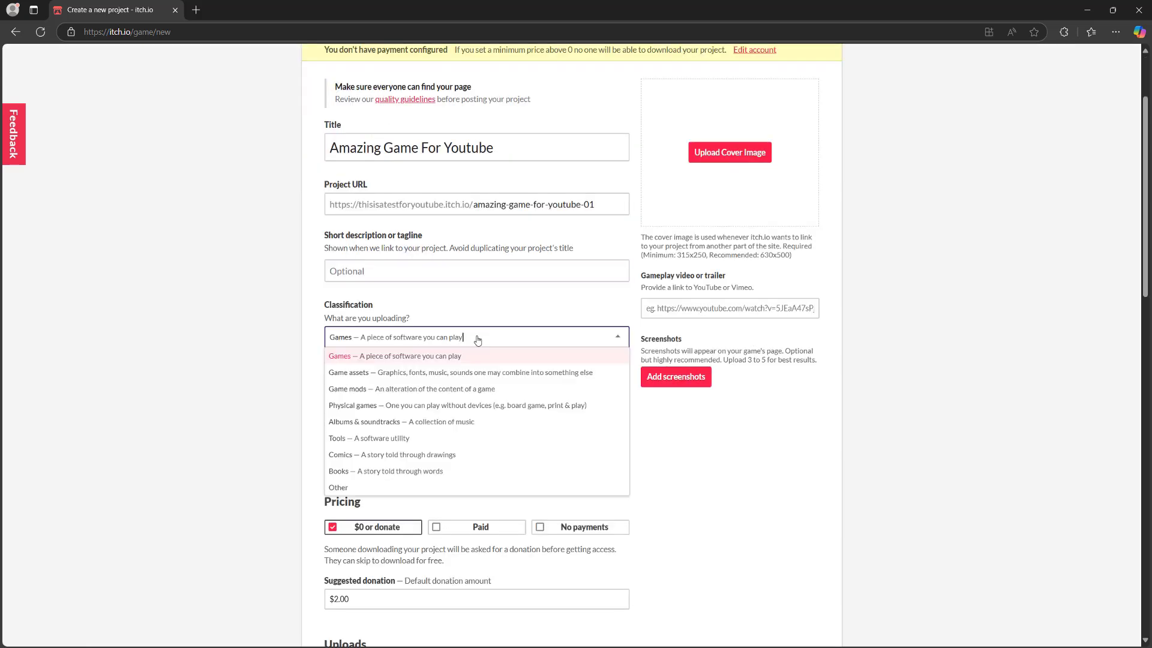
left_click(411, 356)
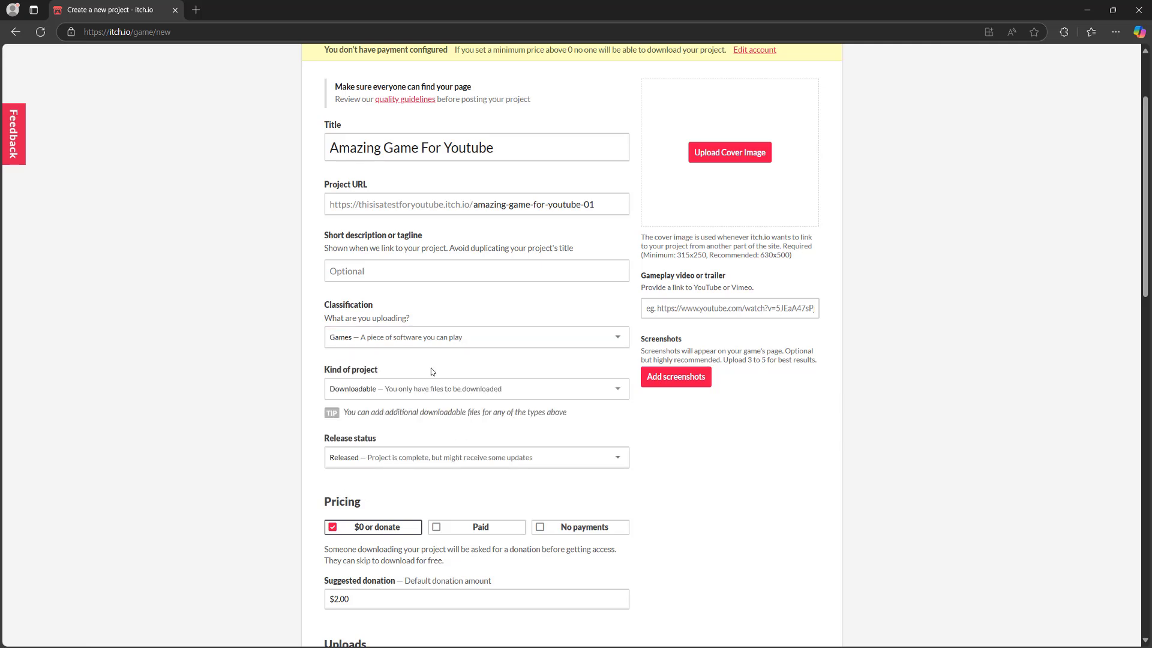
left_click(390, 389)
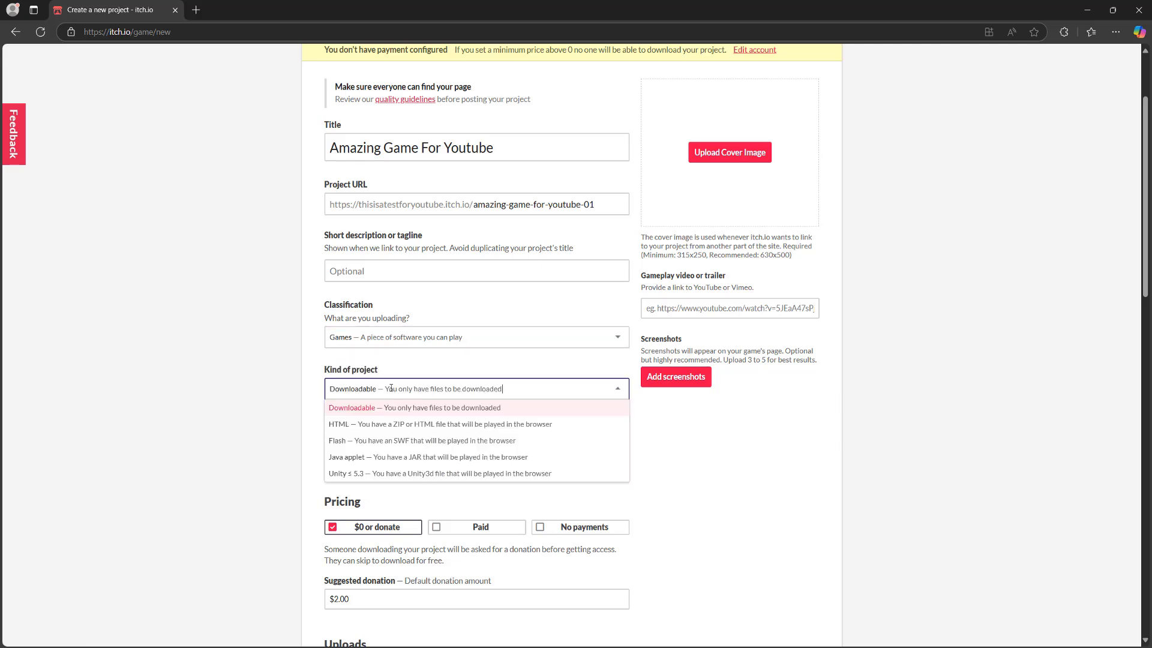
left_click(406, 427)
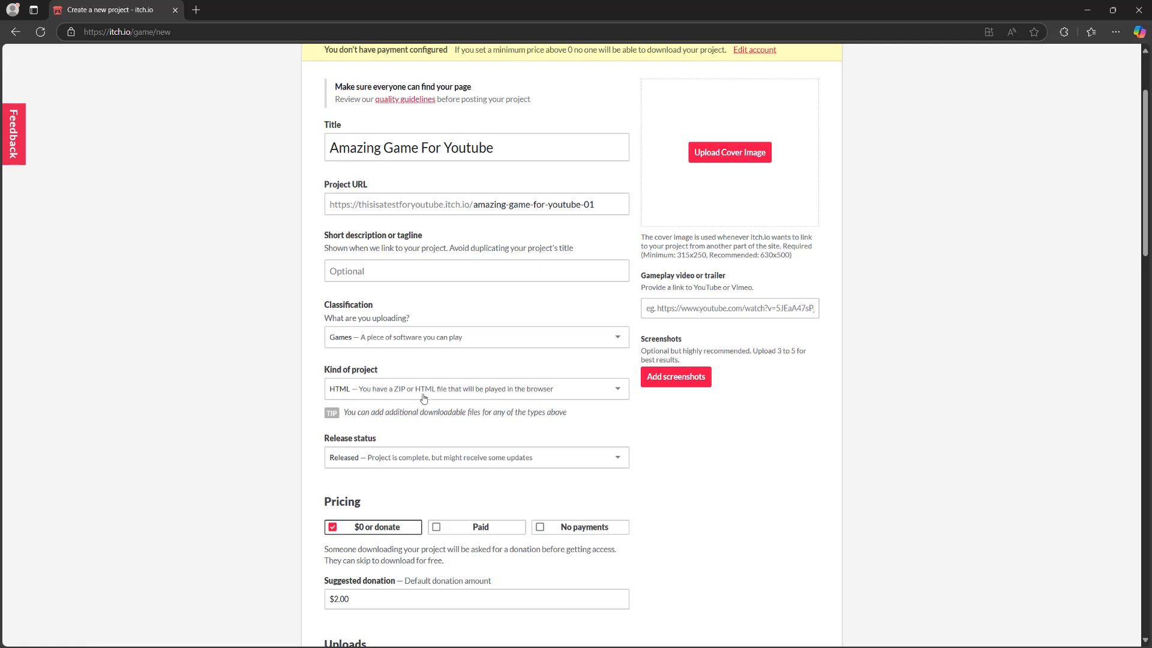
Check the release status options and set the project's pricing to No payments
scroll(453, 392, "down", 1)
left_click(401, 399)
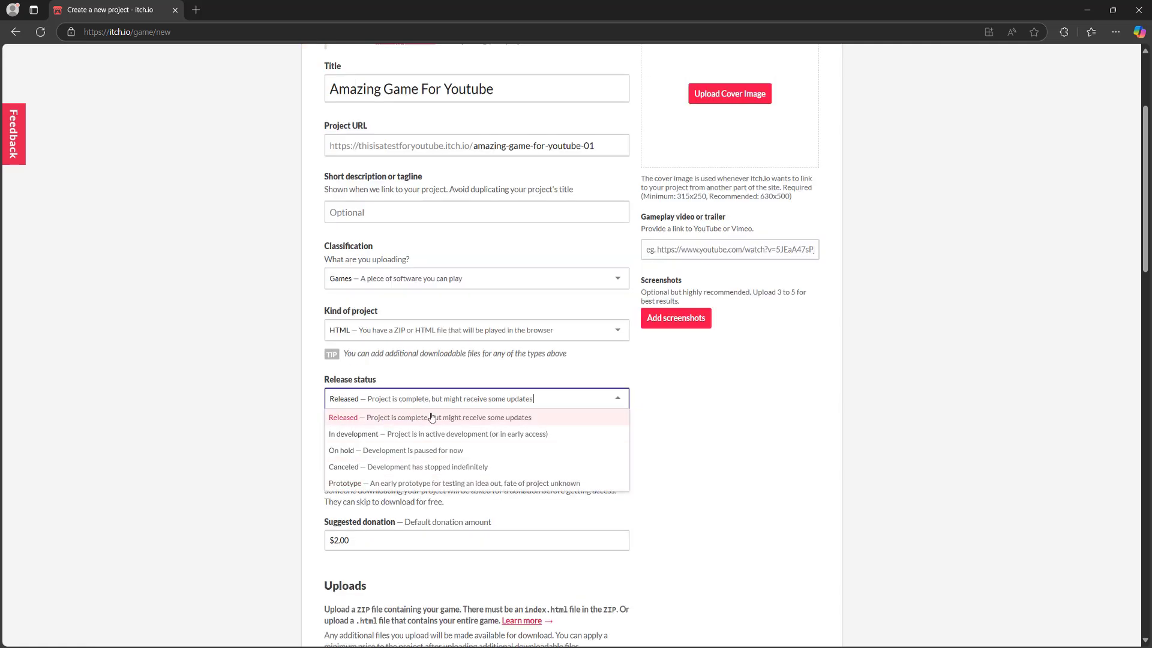
left_click(777, 401)
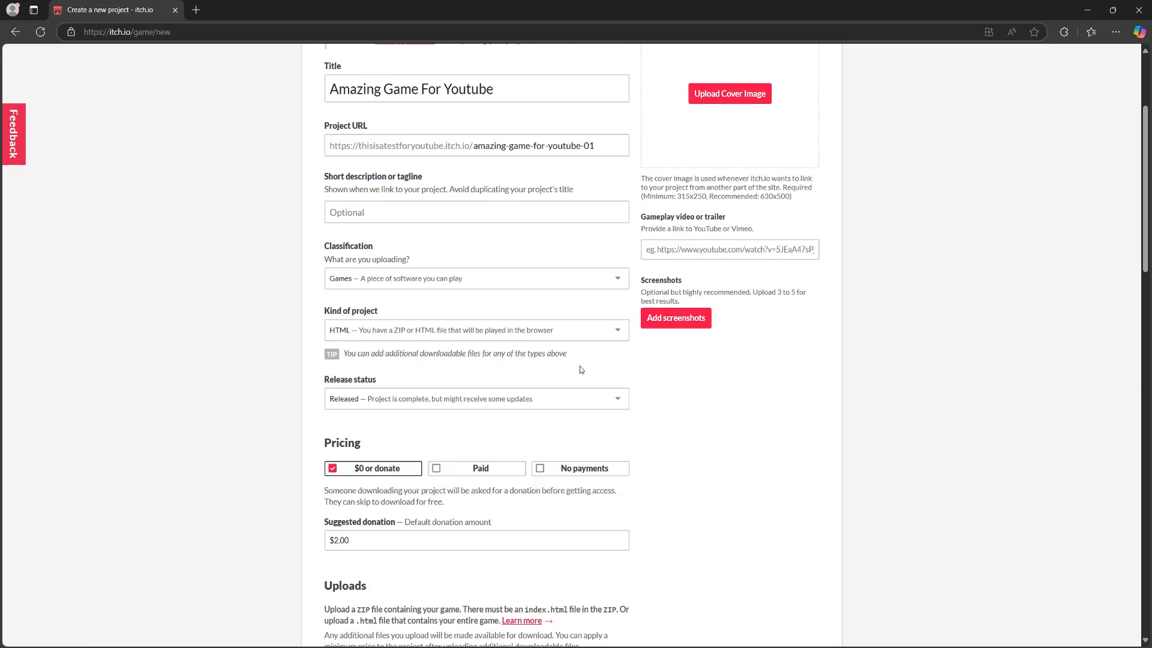
scroll(581, 369, "down", 2)
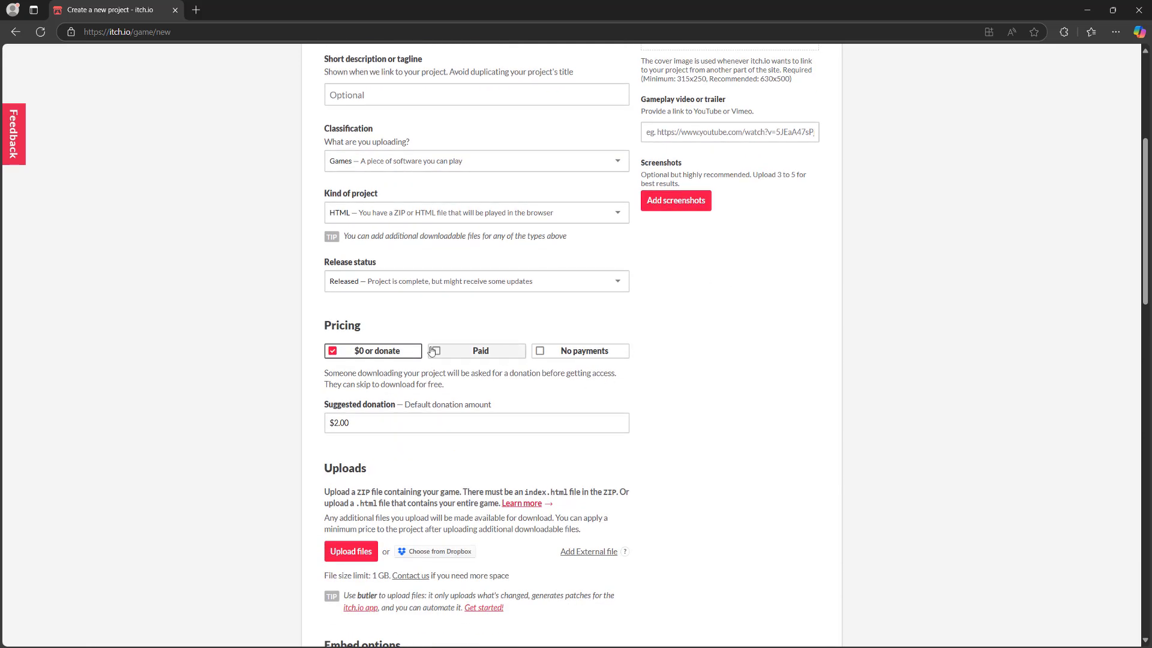
left_click(598, 351)
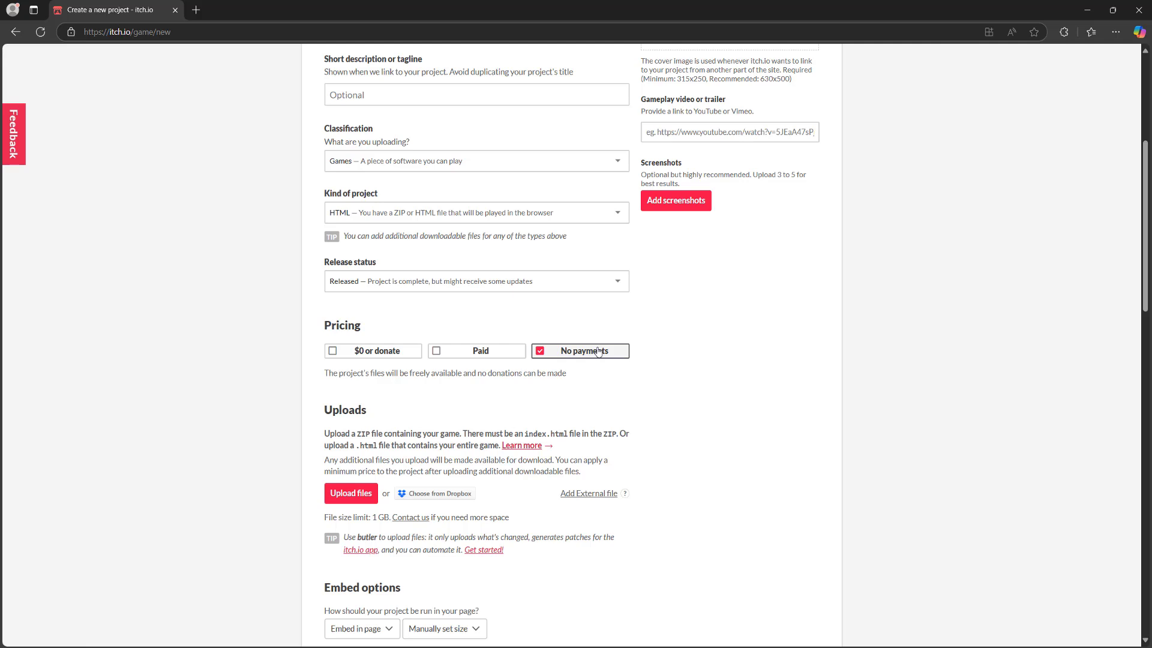
Upload GameZipAmazing.zip from D:\Code\AmazingWebGLGame\AmazingWebGLGame\Builds to the project and mark the file as played in the browser
scroll(682, 321, "down", 3)
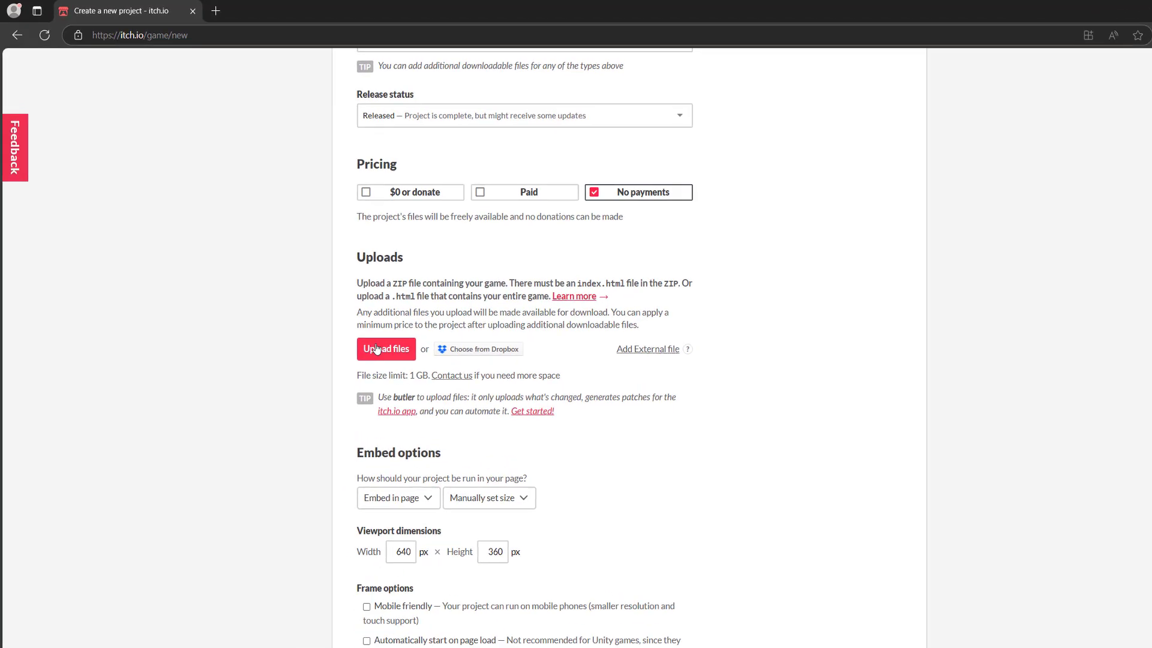
left_click(338, 317)
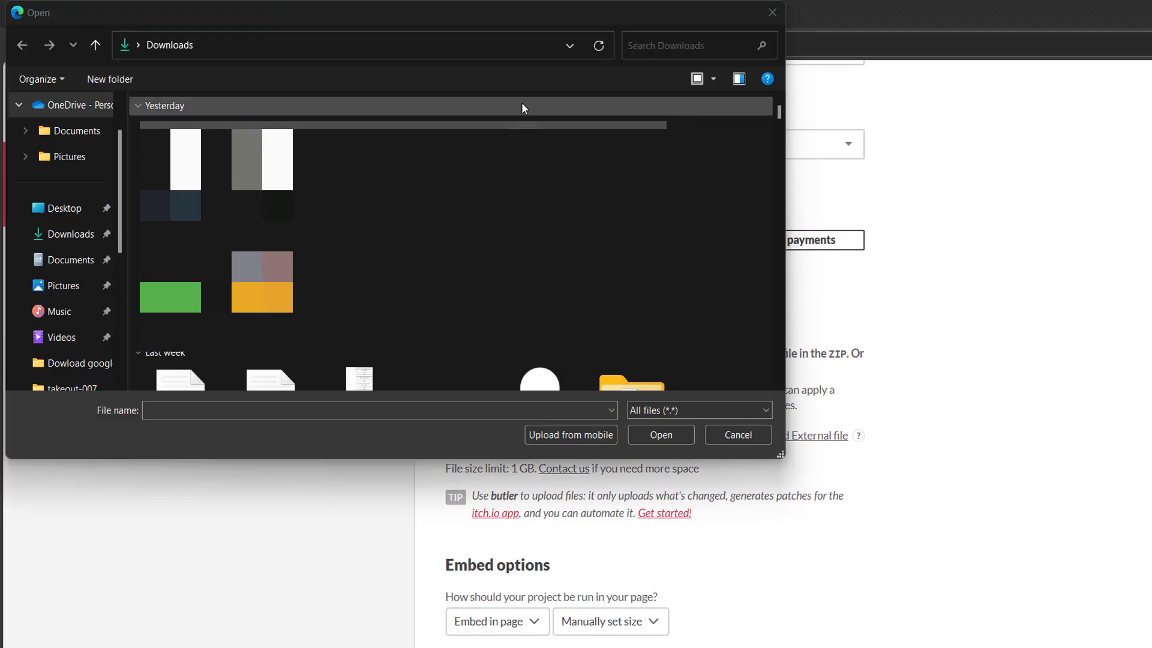
left_click(309, 46)
type("D:\\Code\\AmazingWebGLGame\\AmazingWebGLGame\\Builds")
key("Return")
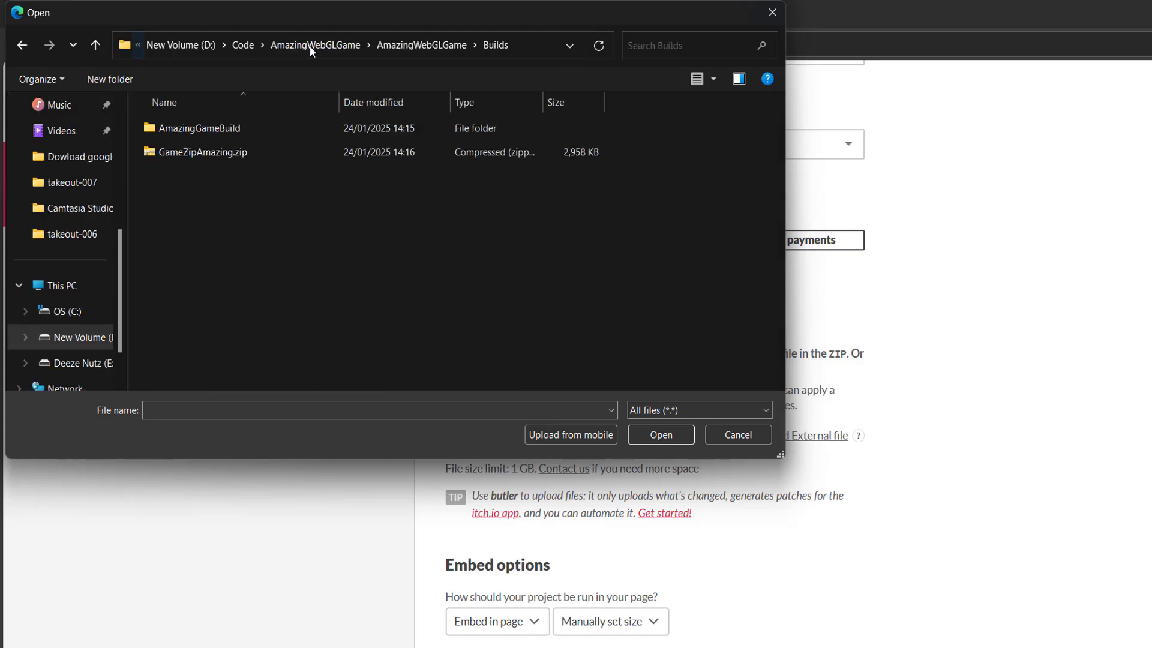
left_click(288, 157)
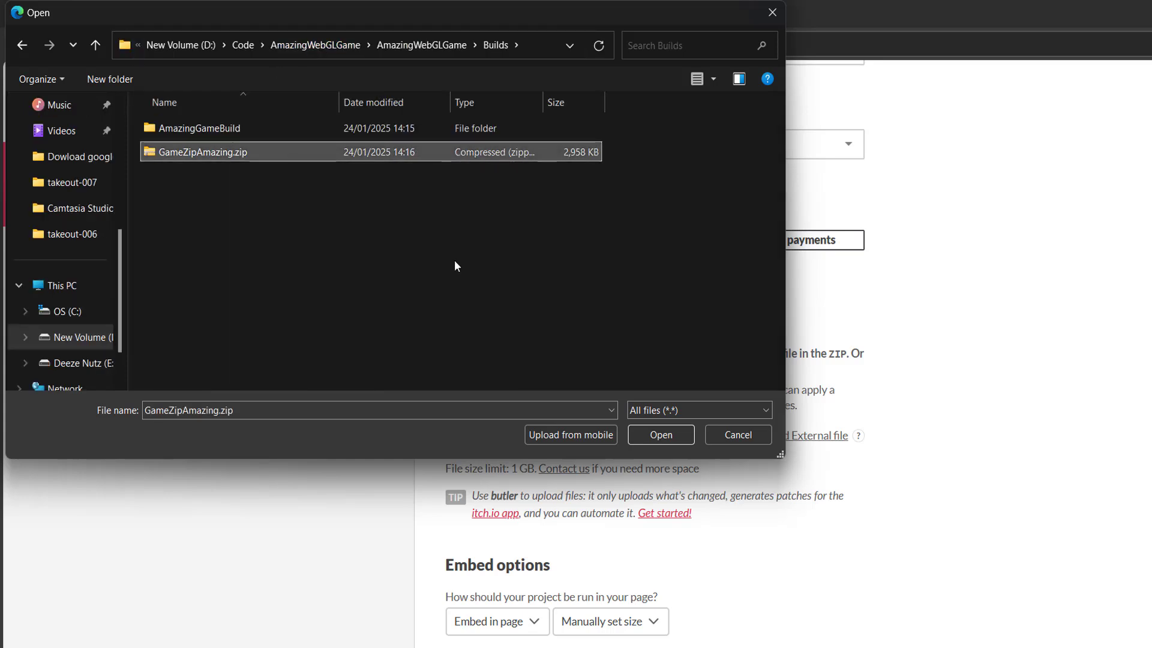
left_click(650, 435)
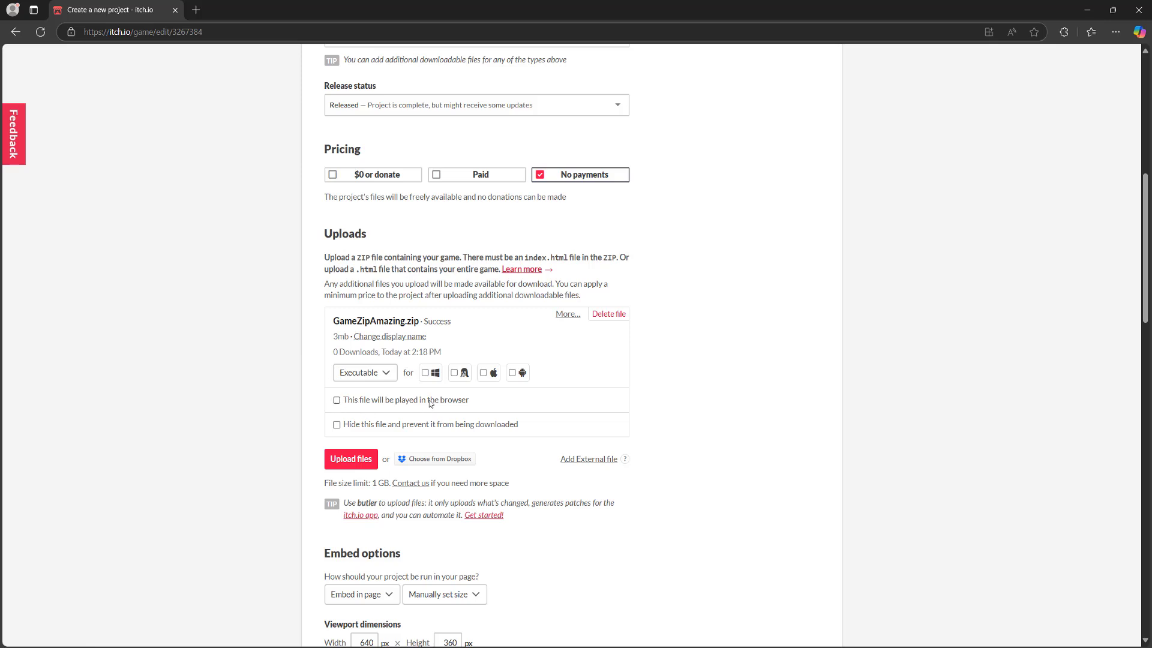
left_click(342, 403)
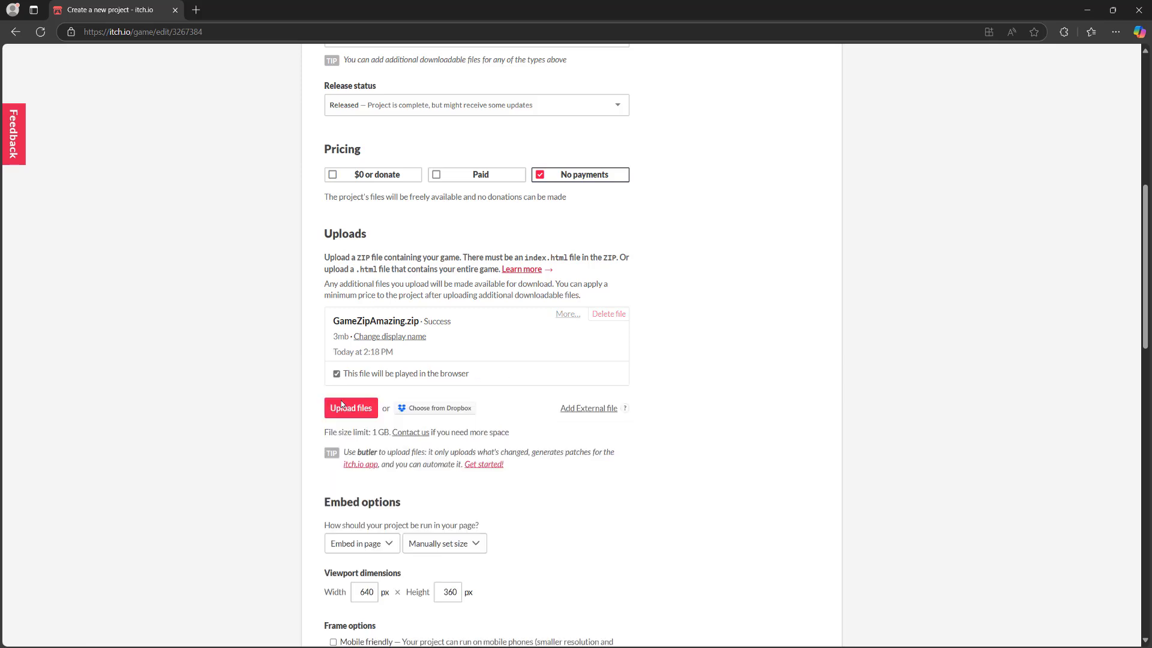
Set the embed viewport dimensions to 1280 px wide and 720 px high
scroll(509, 309, "down", 4)
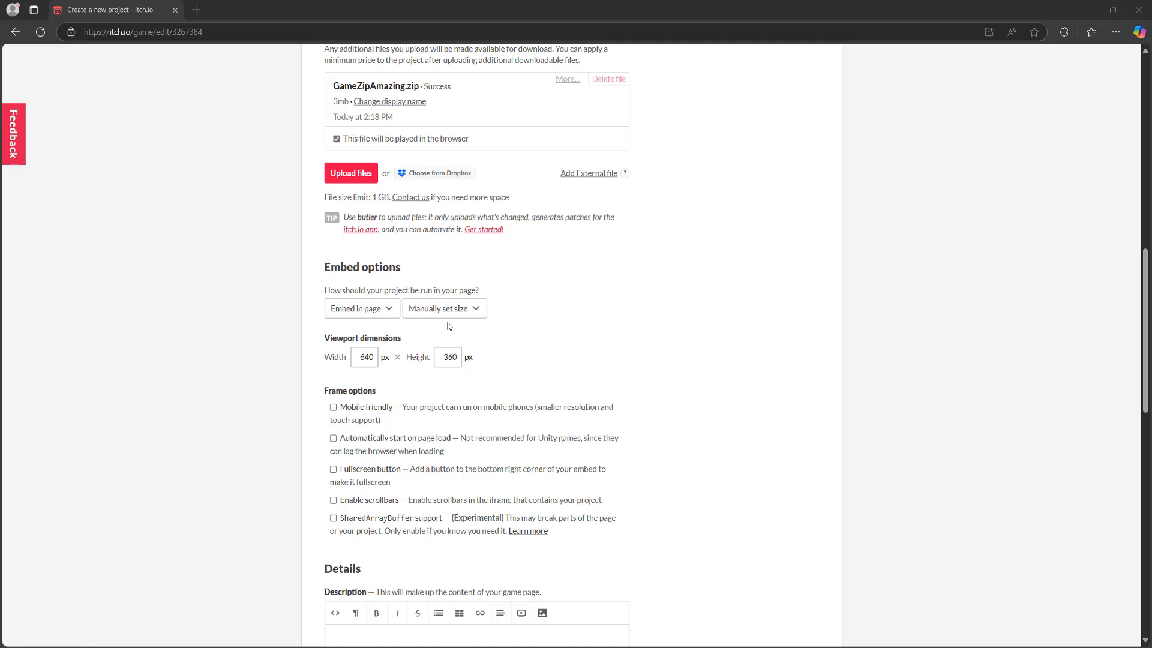
double_click(363, 357)
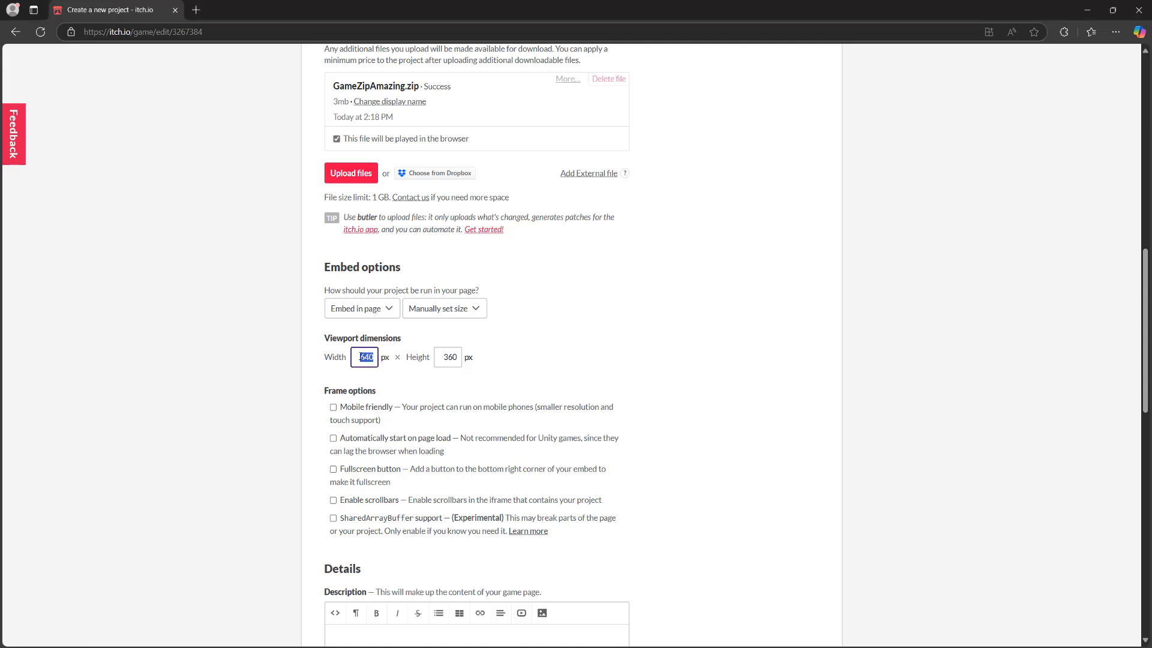
type("1280")
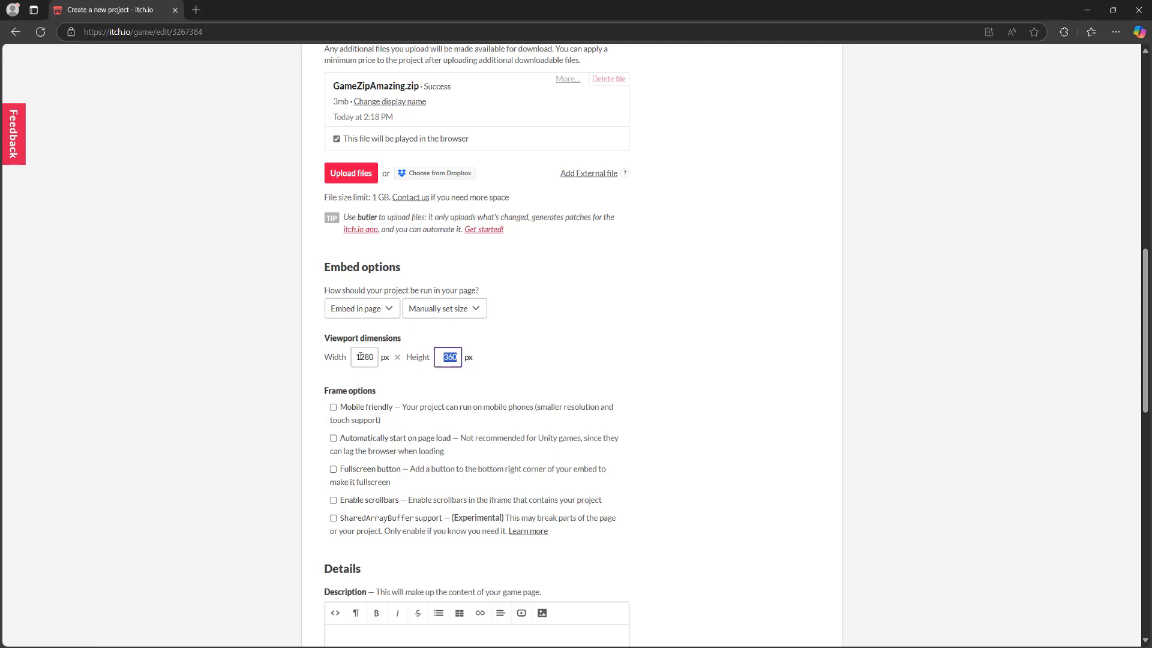
type("720")
left_click(727, 361)
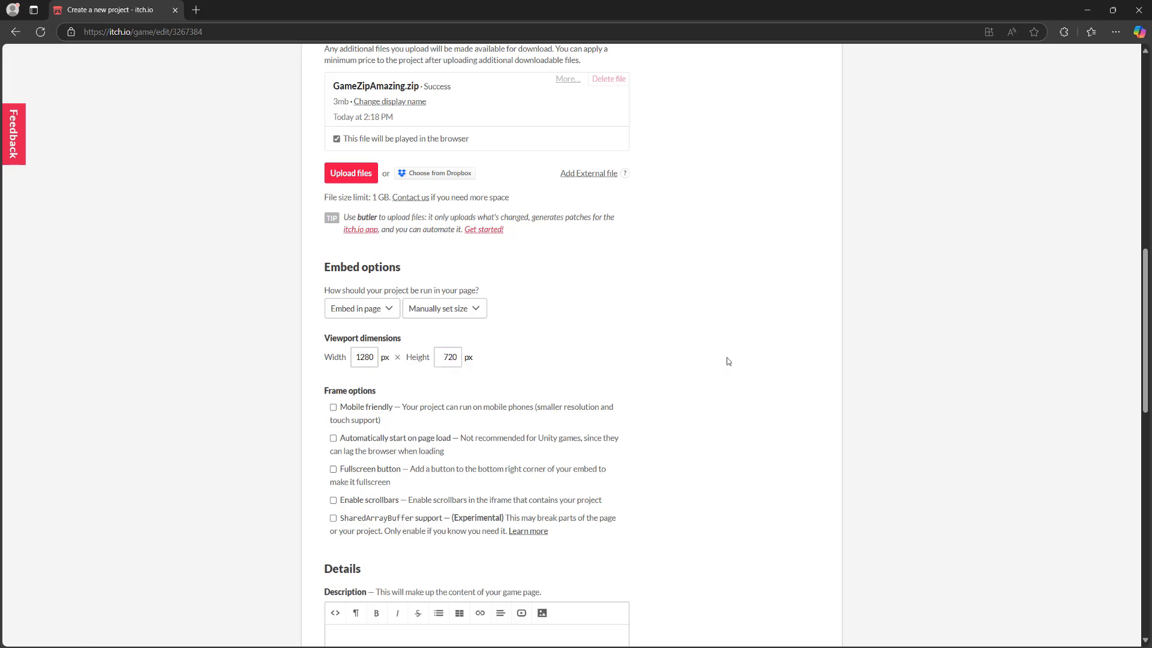
Check the available choices for how the project runs in the page and how its embed size is determined
left_click(382, 310)
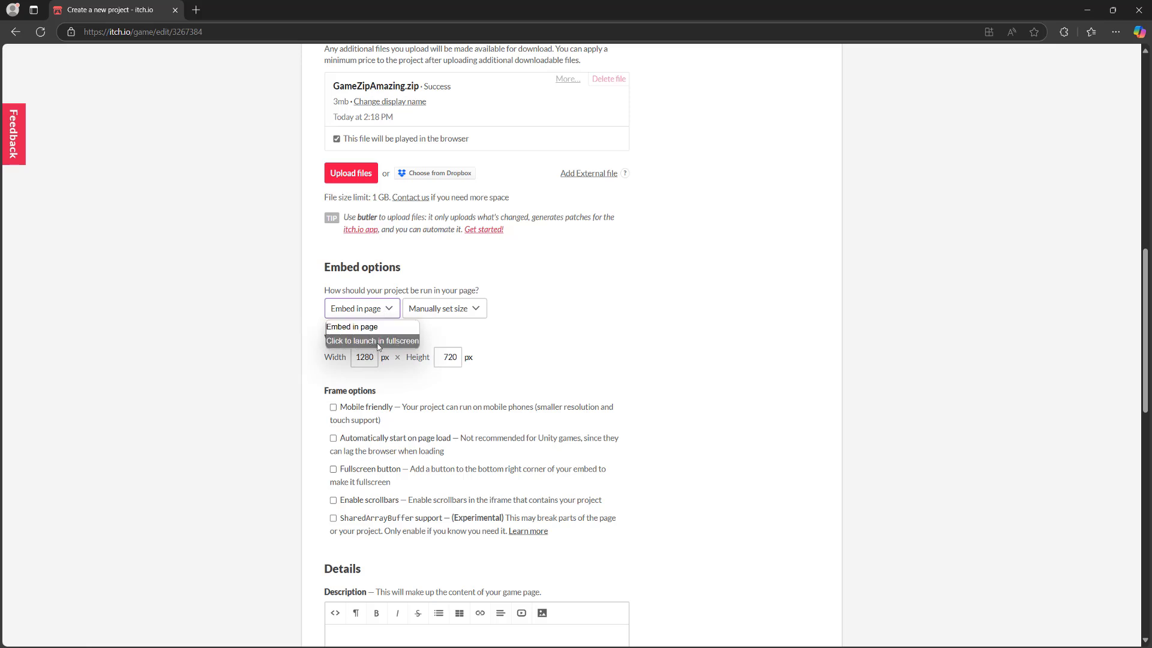
left_click(489, 300)
left_click(466, 310)
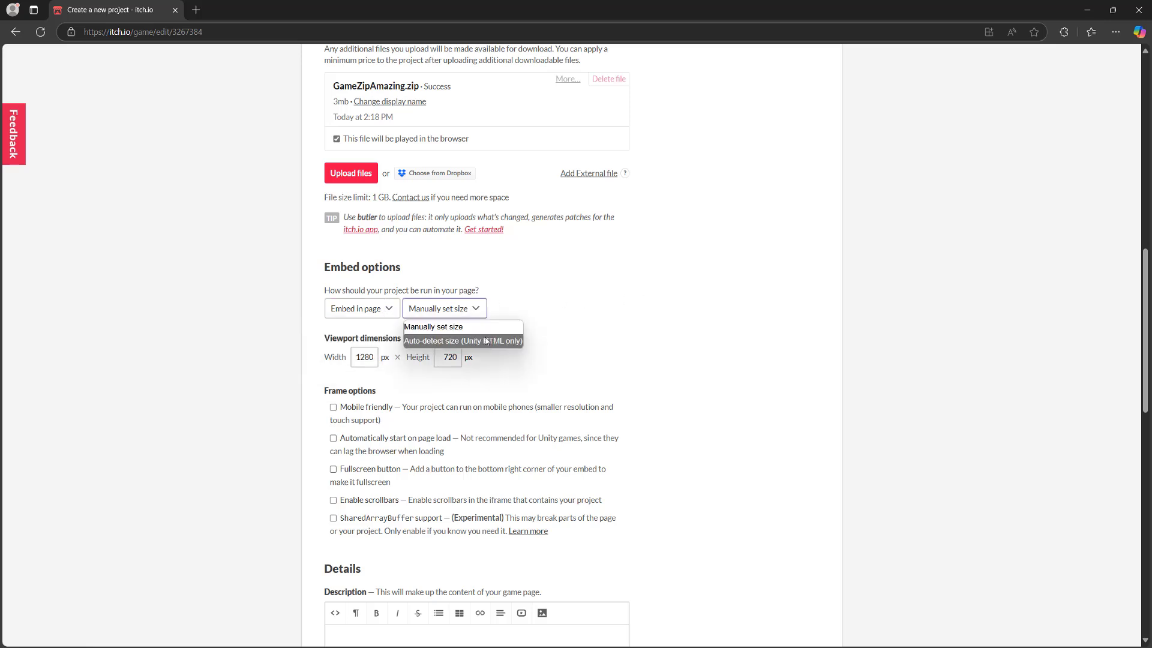
left_click(593, 271)
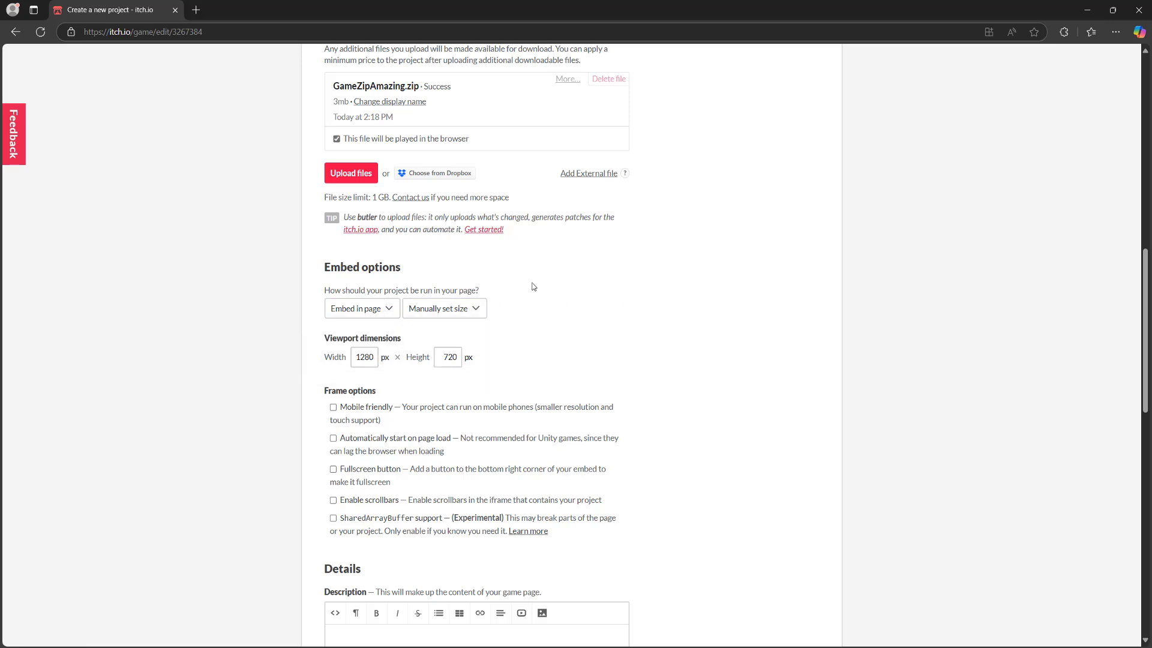
Leave the description empty and set the game's genre to Puzzle in the project details
scroll(420, 330, "down", 1)
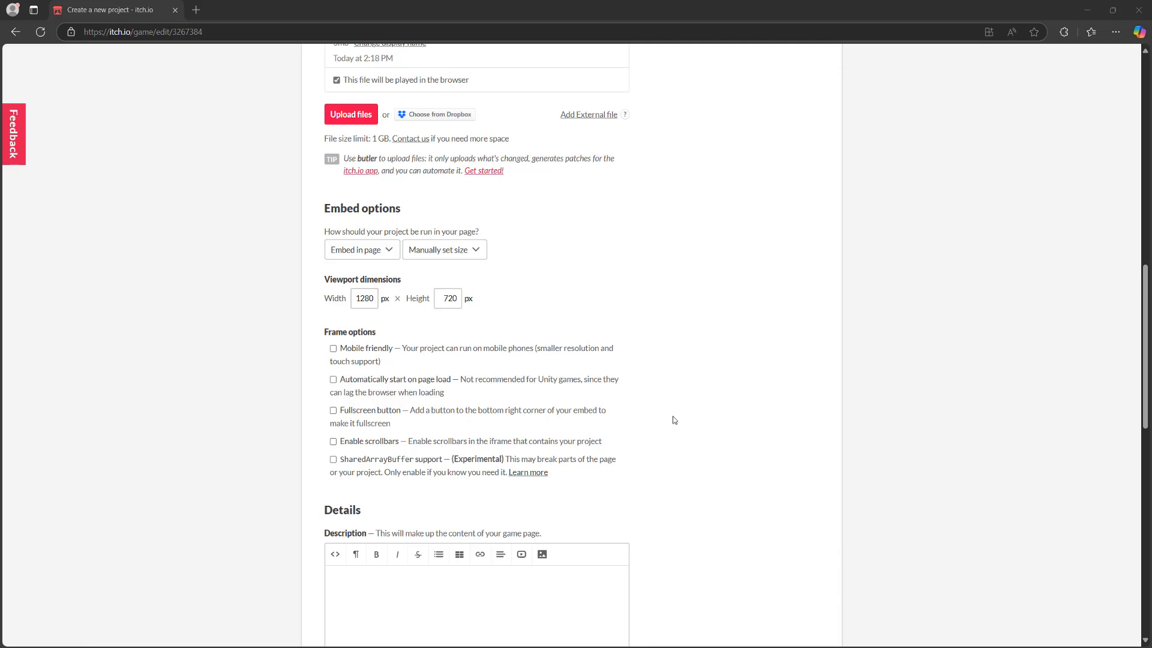
scroll(679, 419, "down", 2)
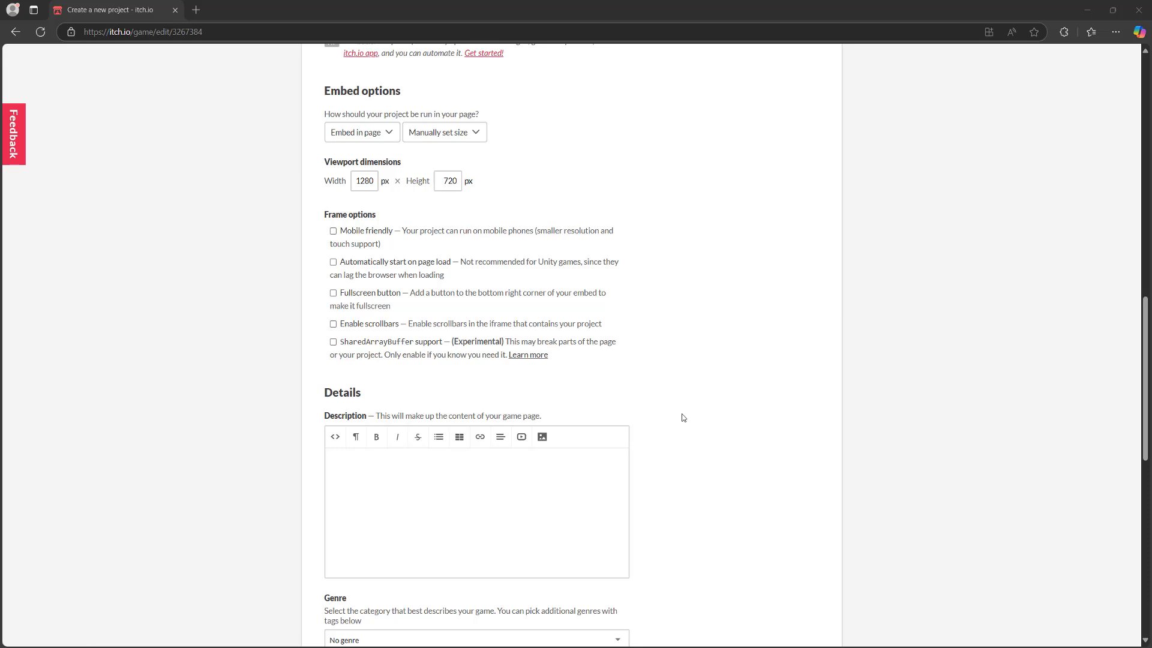
scroll(682, 414, "down", 3)
left_click(430, 304)
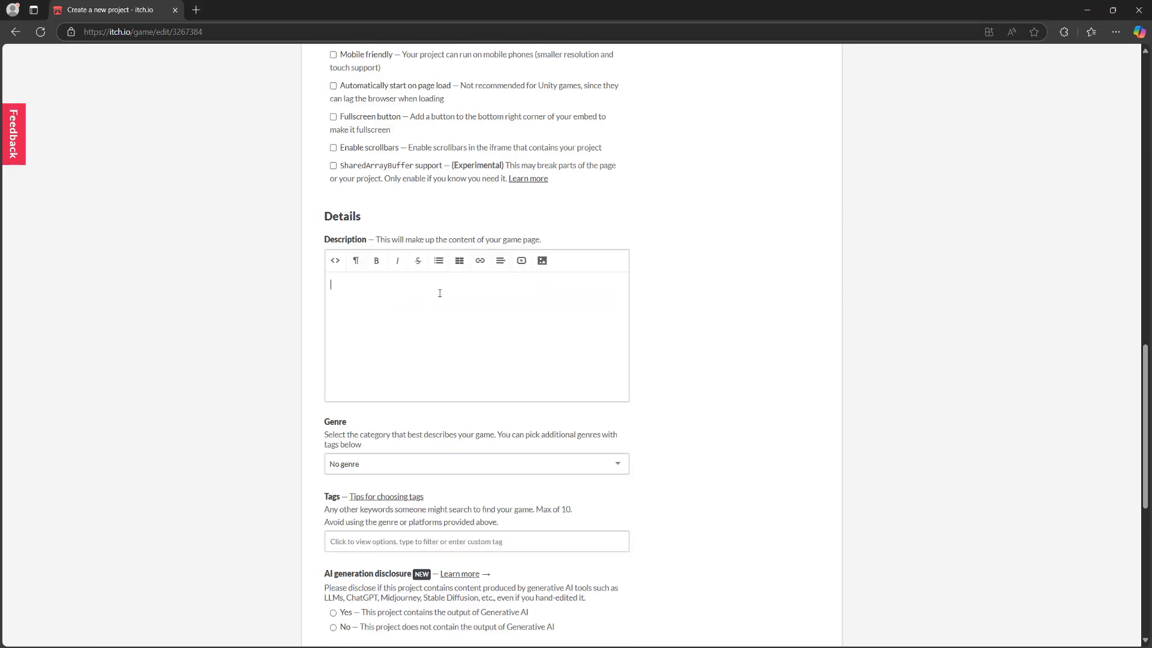
scroll(422, 356, "down", 1)
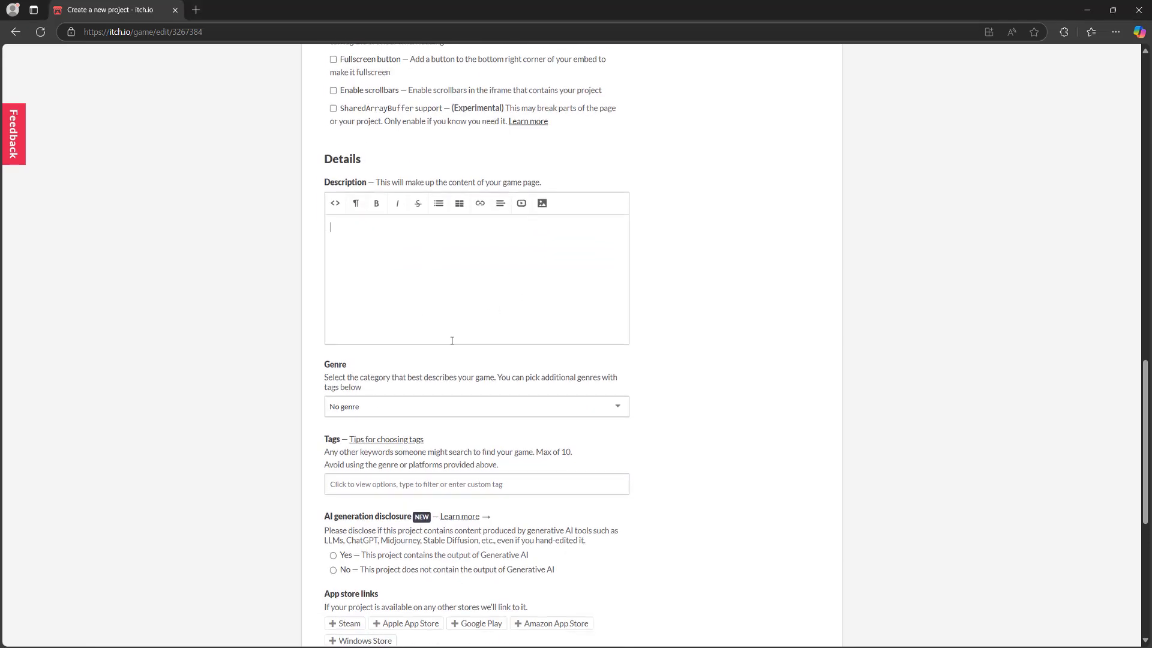
left_click(428, 403)
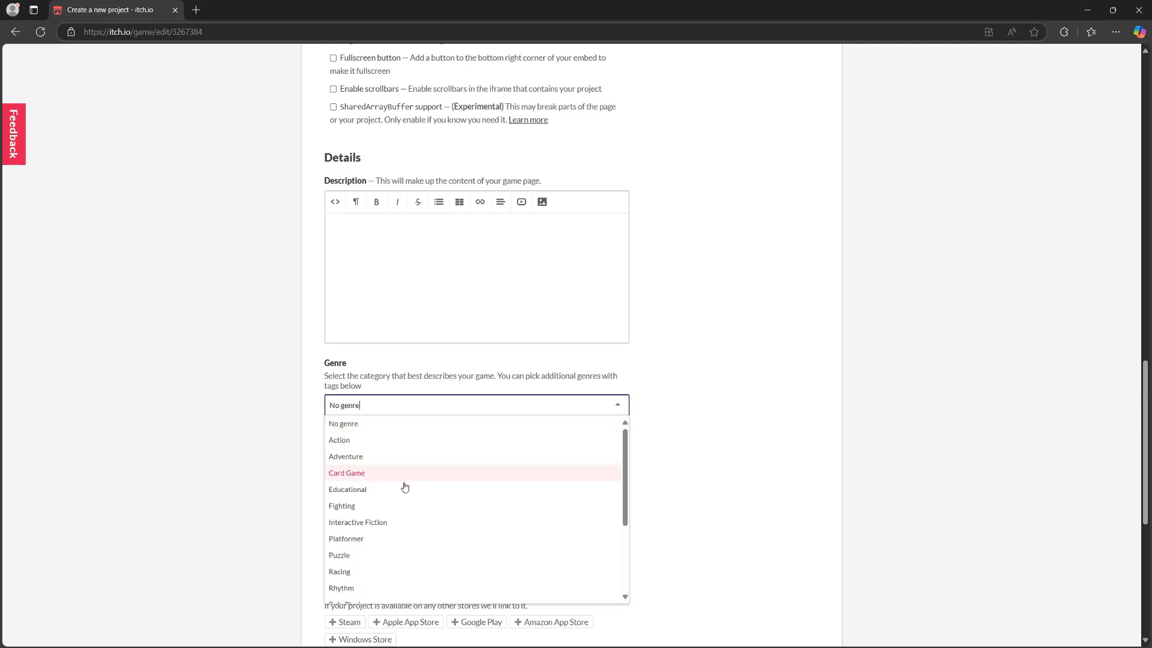
left_click(392, 556)
Set the project's visibility and access to Restricted, without allowing a password to view the page
scroll(470, 411, "down", 1)
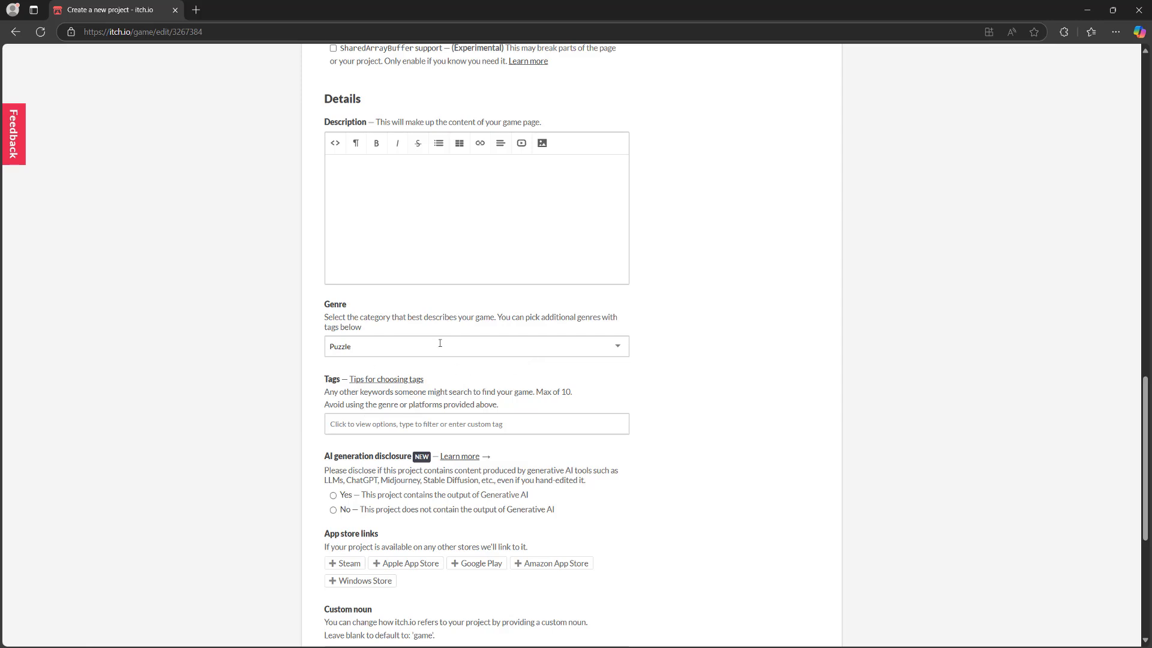
scroll(957, 310, "down", 4)
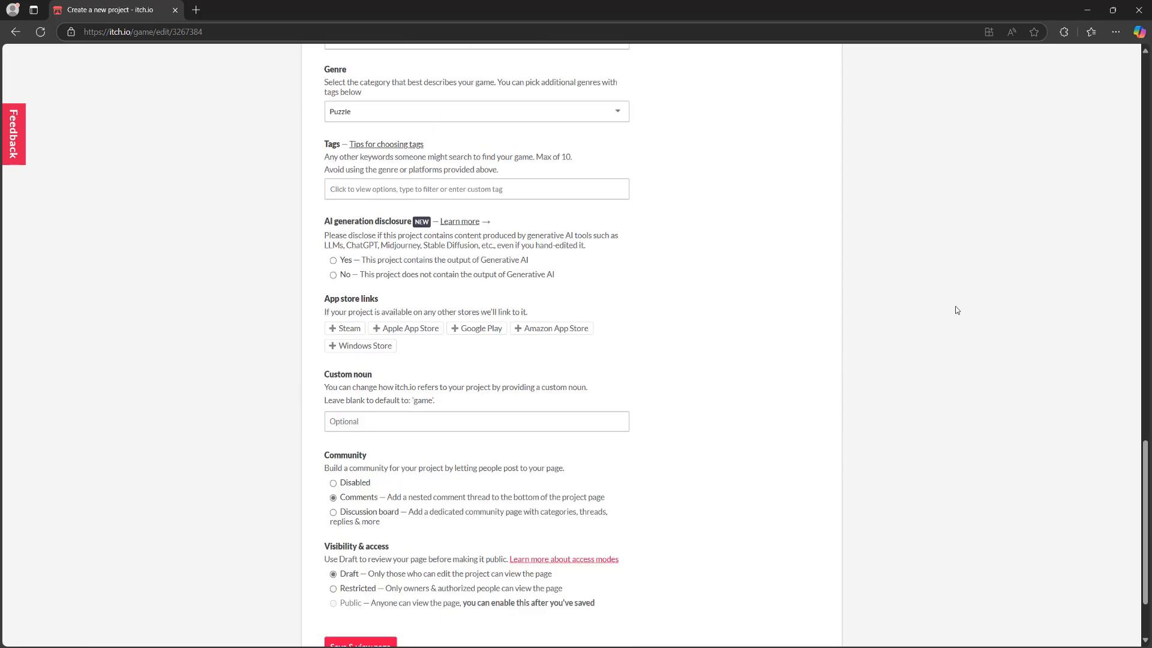
scroll(455, 243, "down", 1)
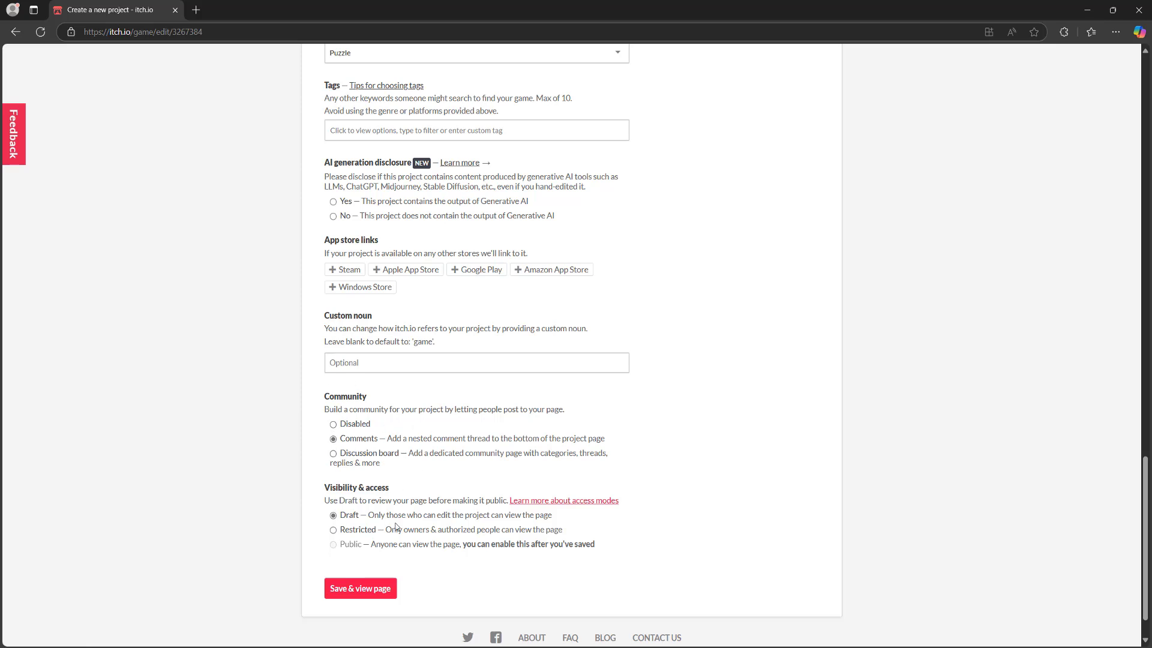
left_click(364, 531)
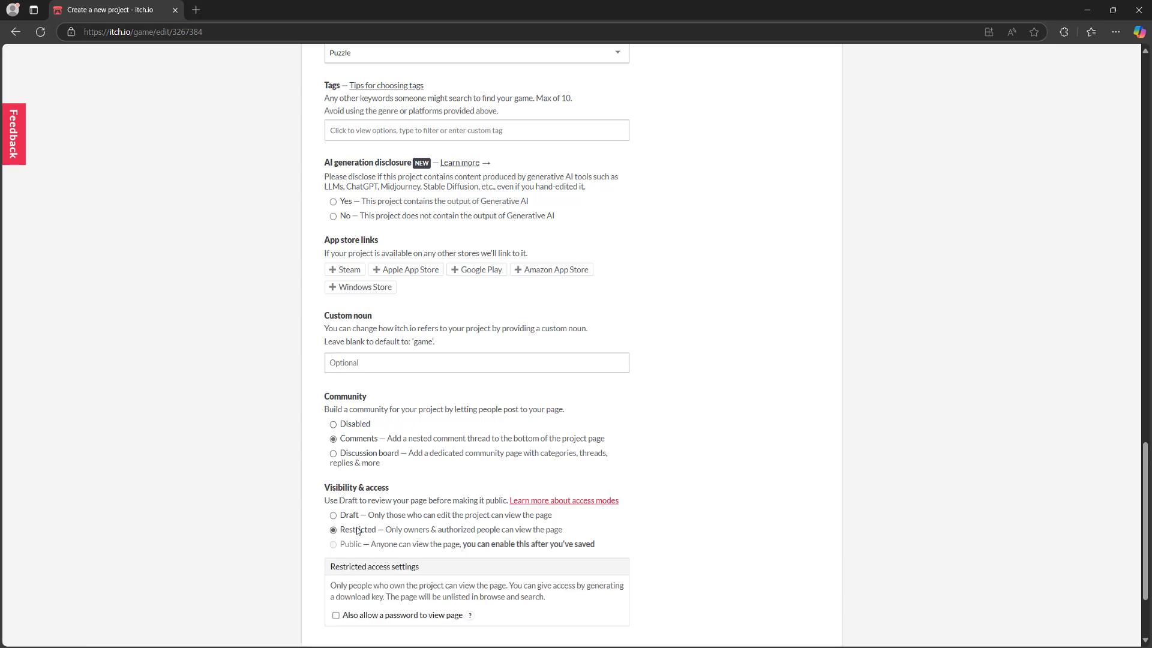
scroll(372, 539, "down", 2)
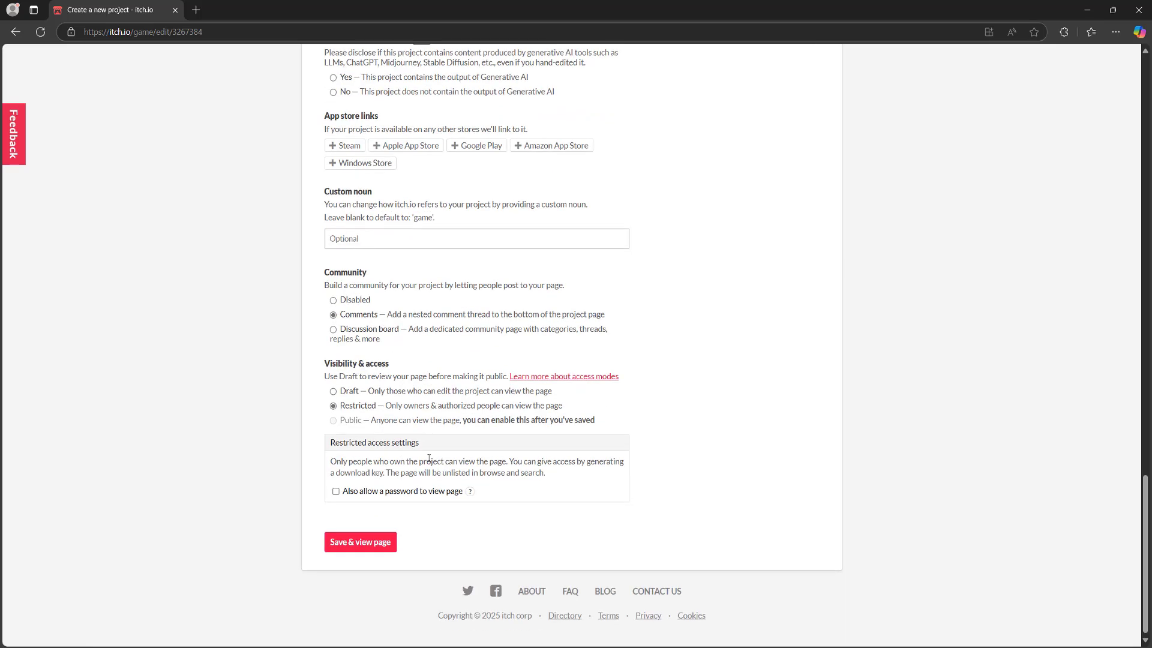
Save the project, view its page and run the game in the browser
left_click(360, 543)
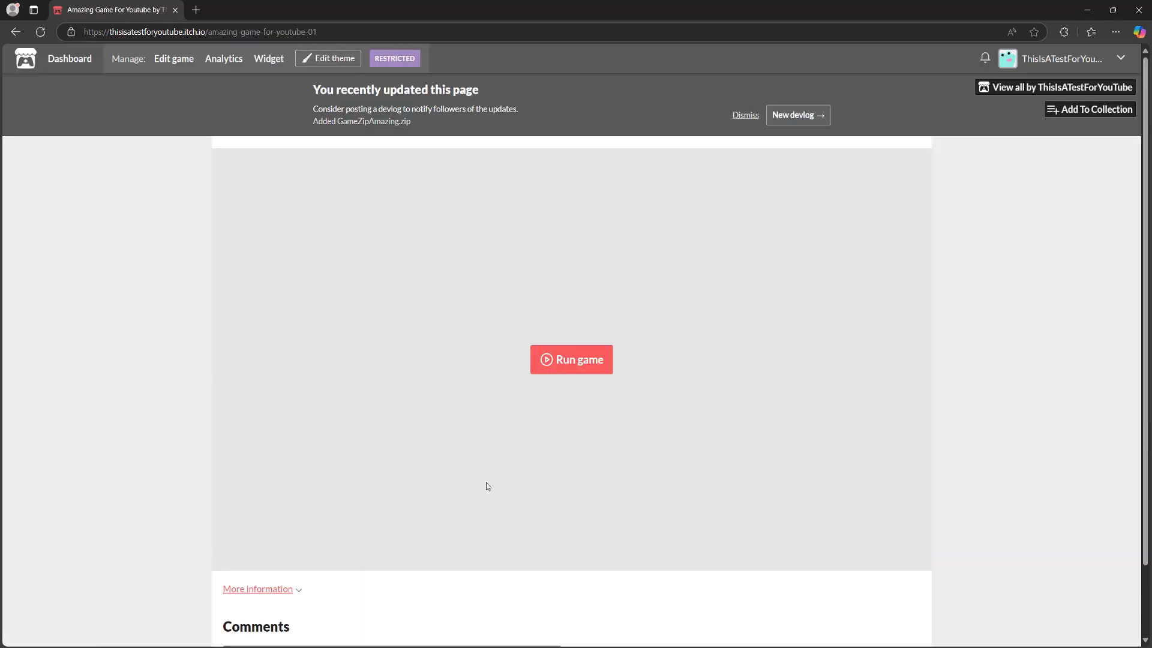
left_click(564, 367)
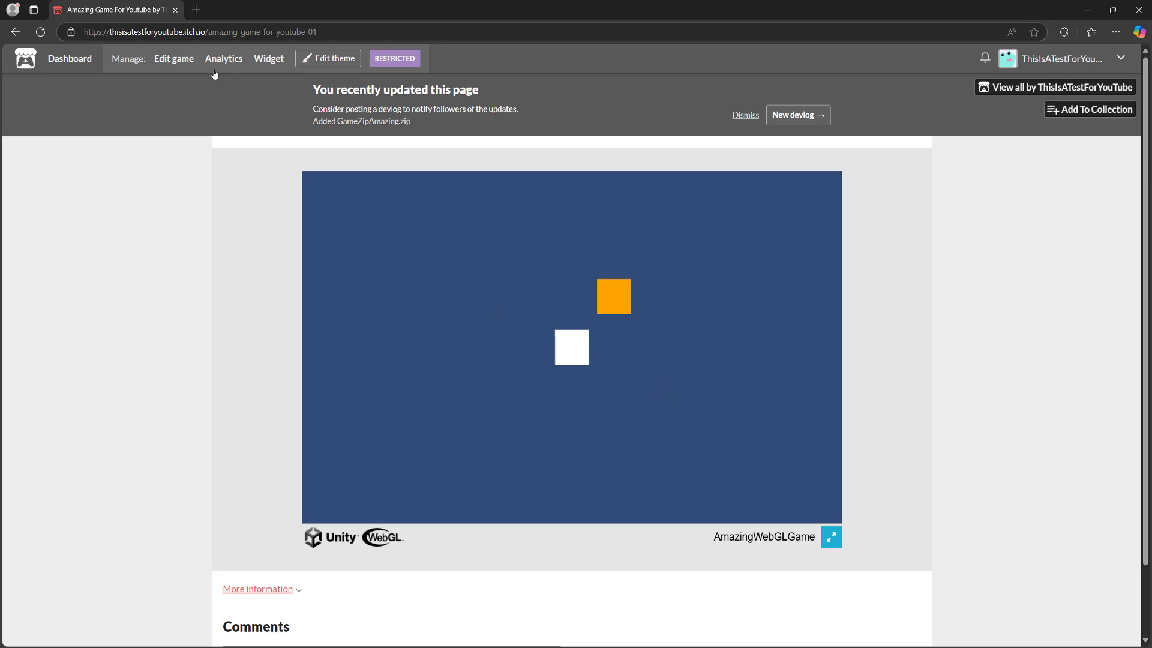
Reopen the game's edit page and set its visibility and access to Public
left_click(179, 62)
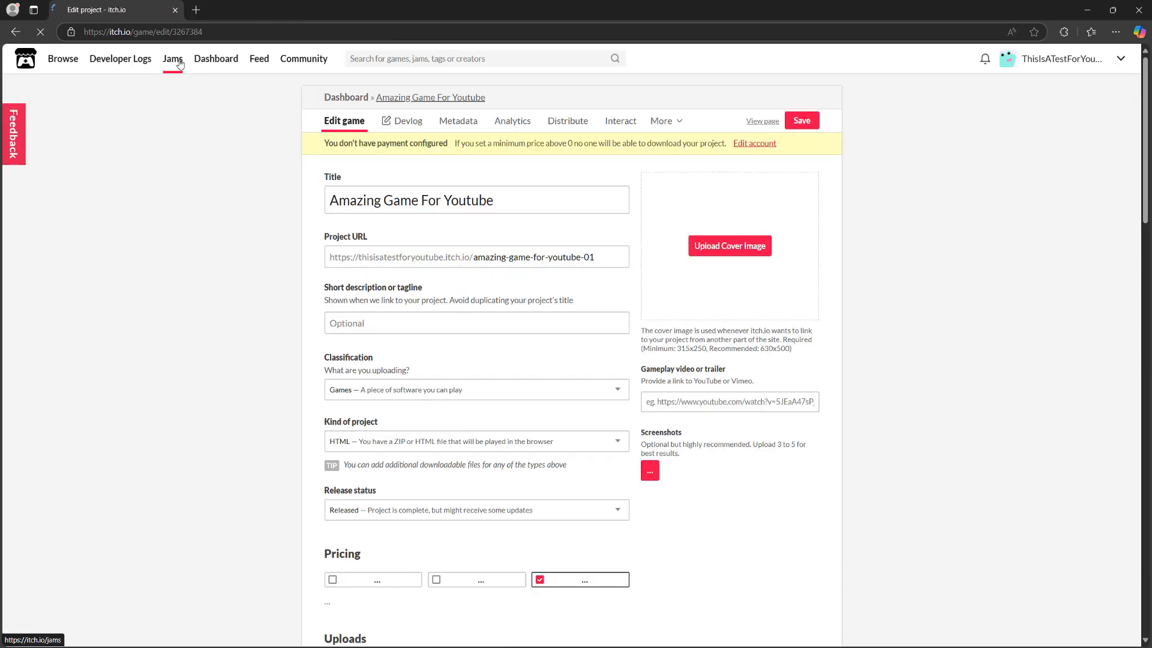
scroll(480, 281, "down", 20)
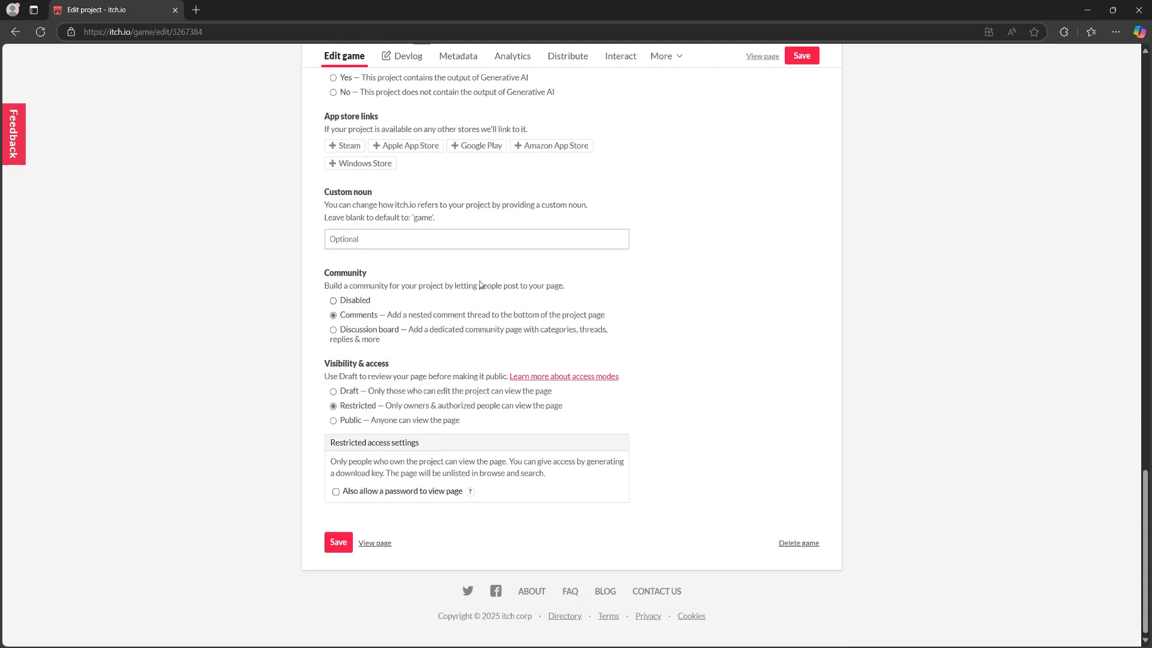
left_click(334, 421)
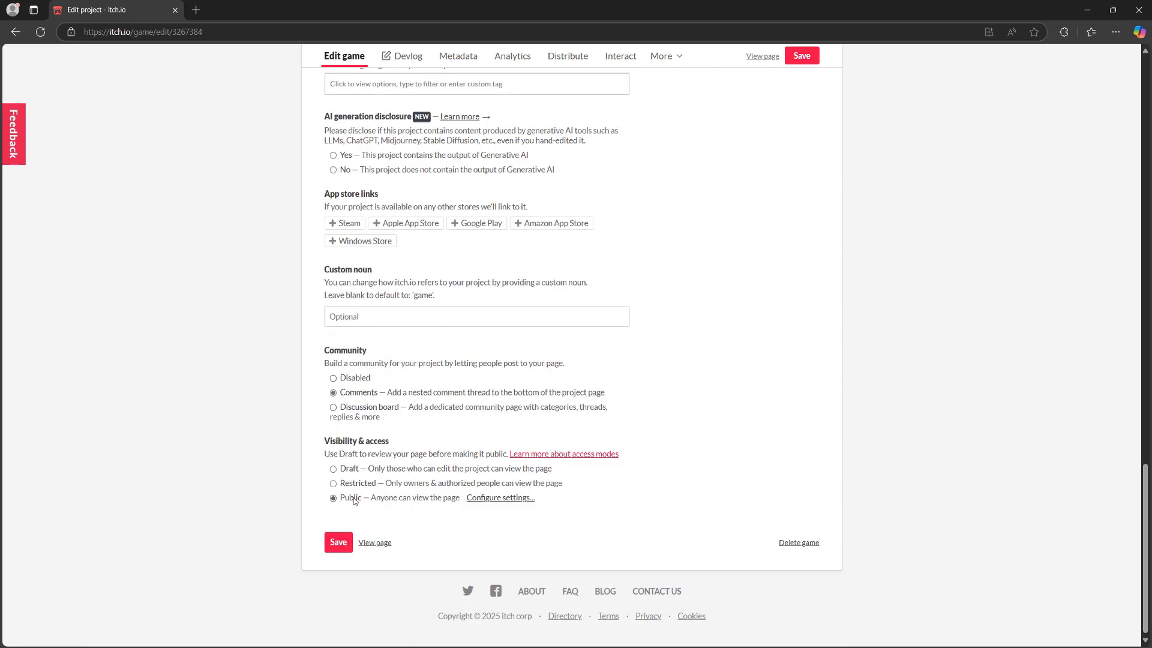